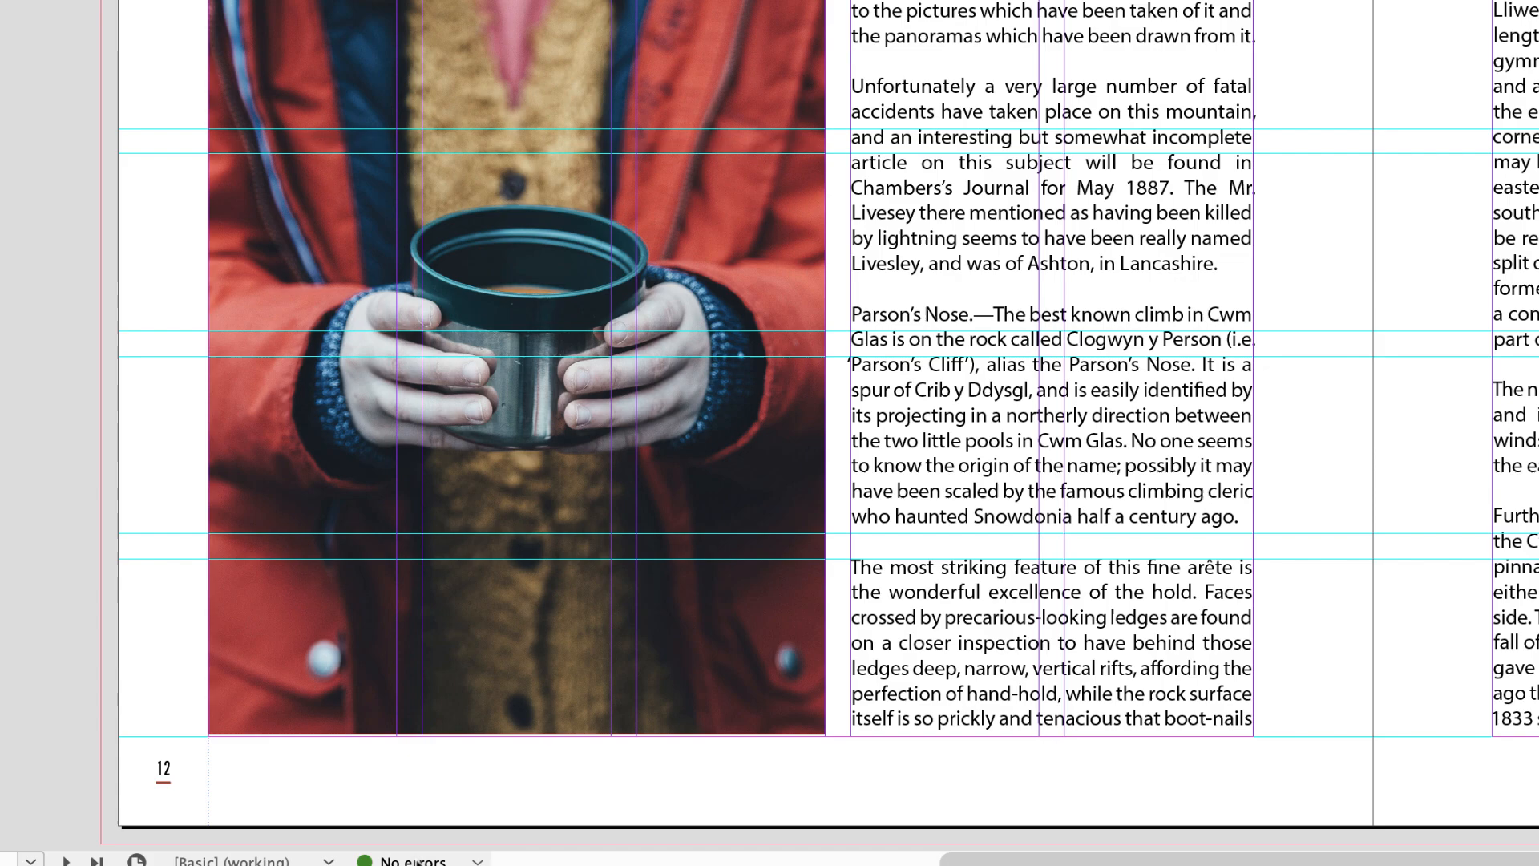
Step: Open the Preflight panel, move it clear and open the preflight profile definitions
{"action": "double_click", "coordinate": [450, 853]}
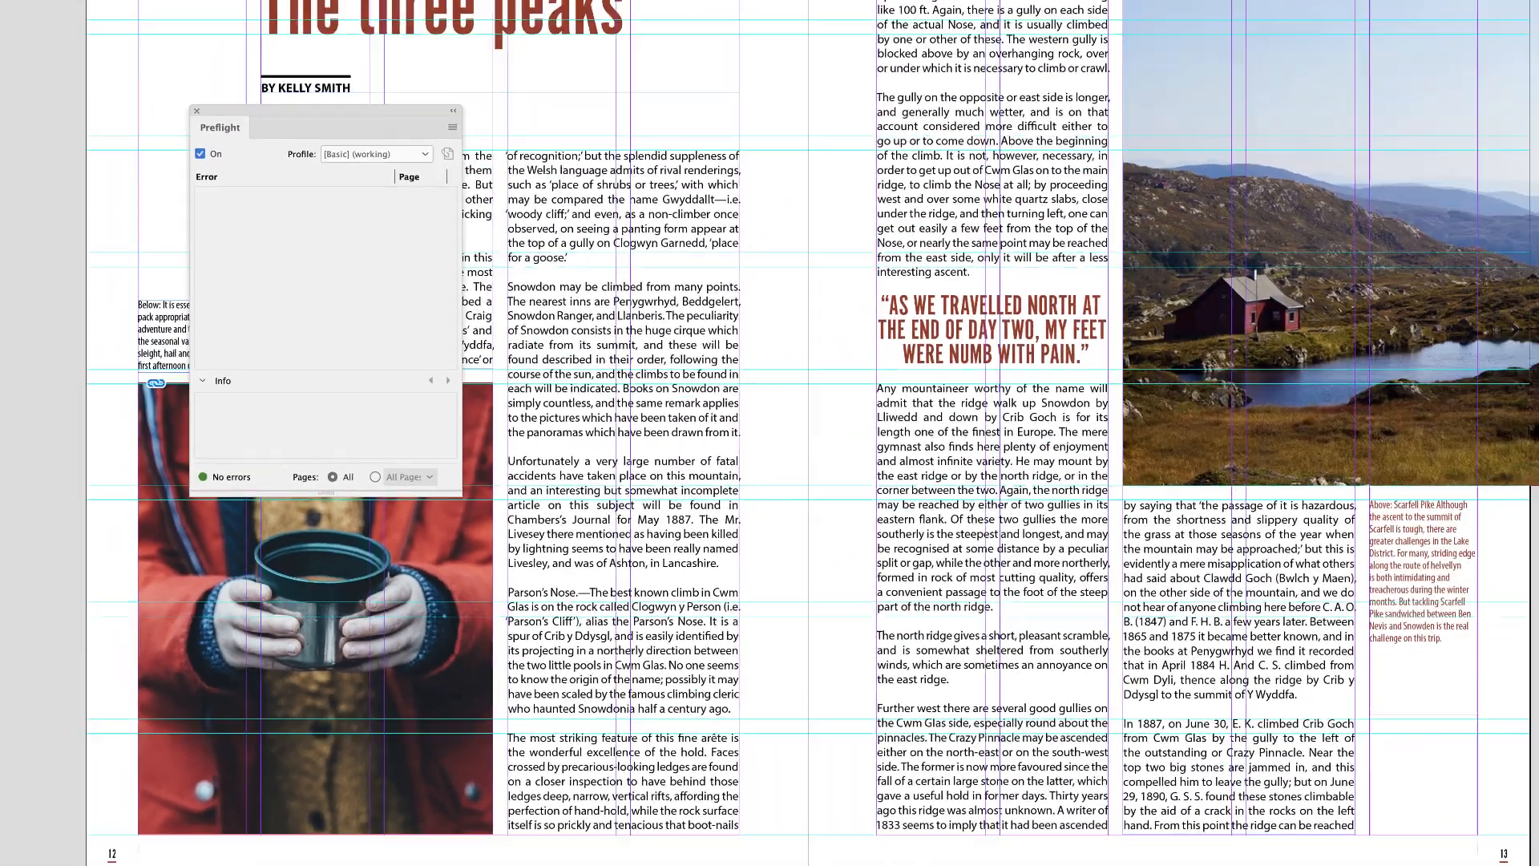
{"action": "left_click_drag", "start_coordinate": [325, 181], "coordinate": [731, 275]}
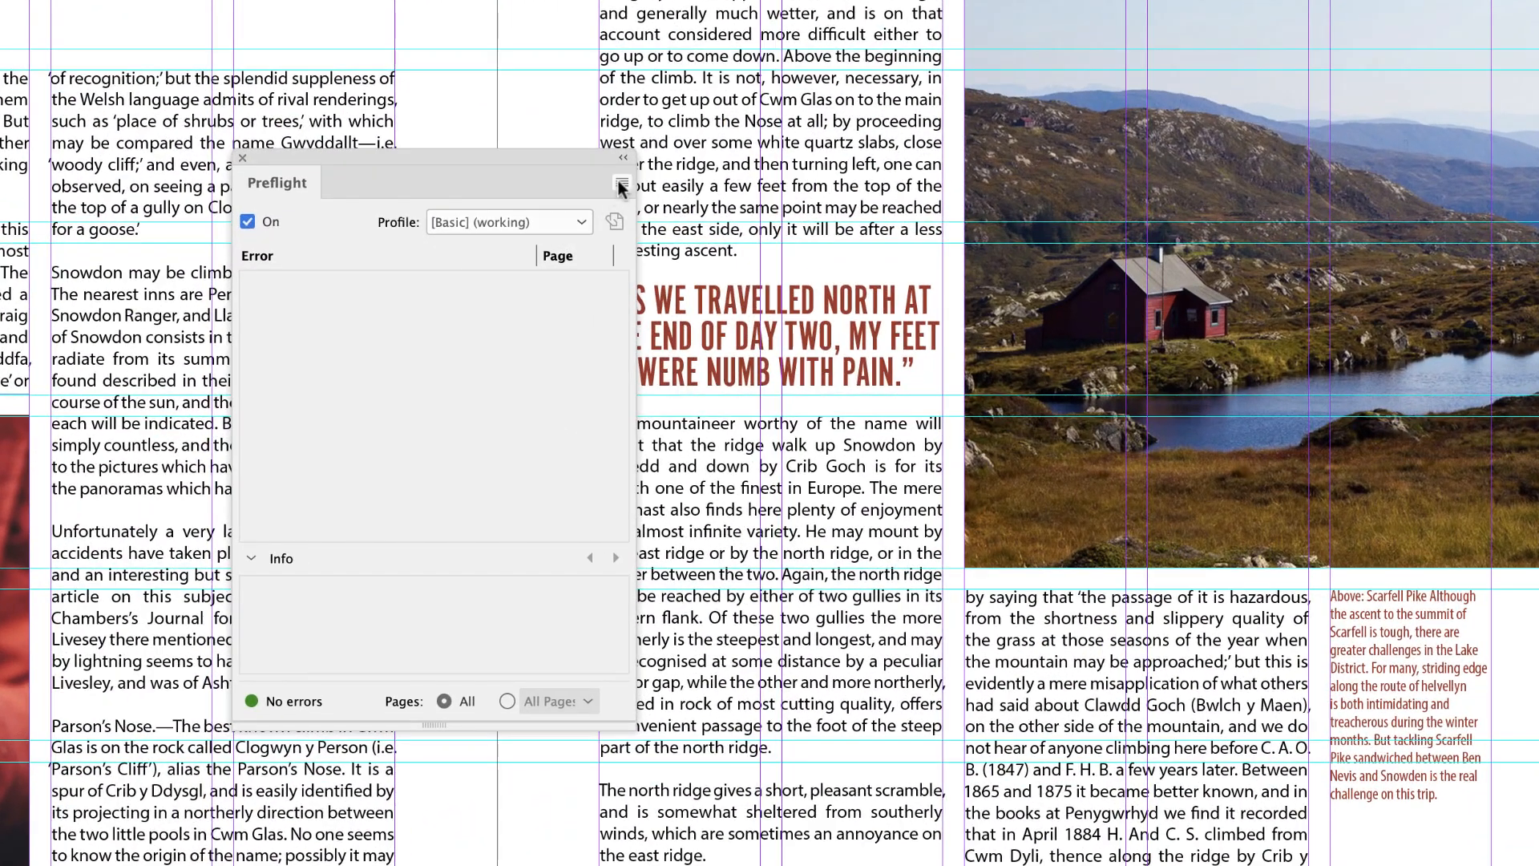
{"action": "left_click", "coordinate": [621, 184]}
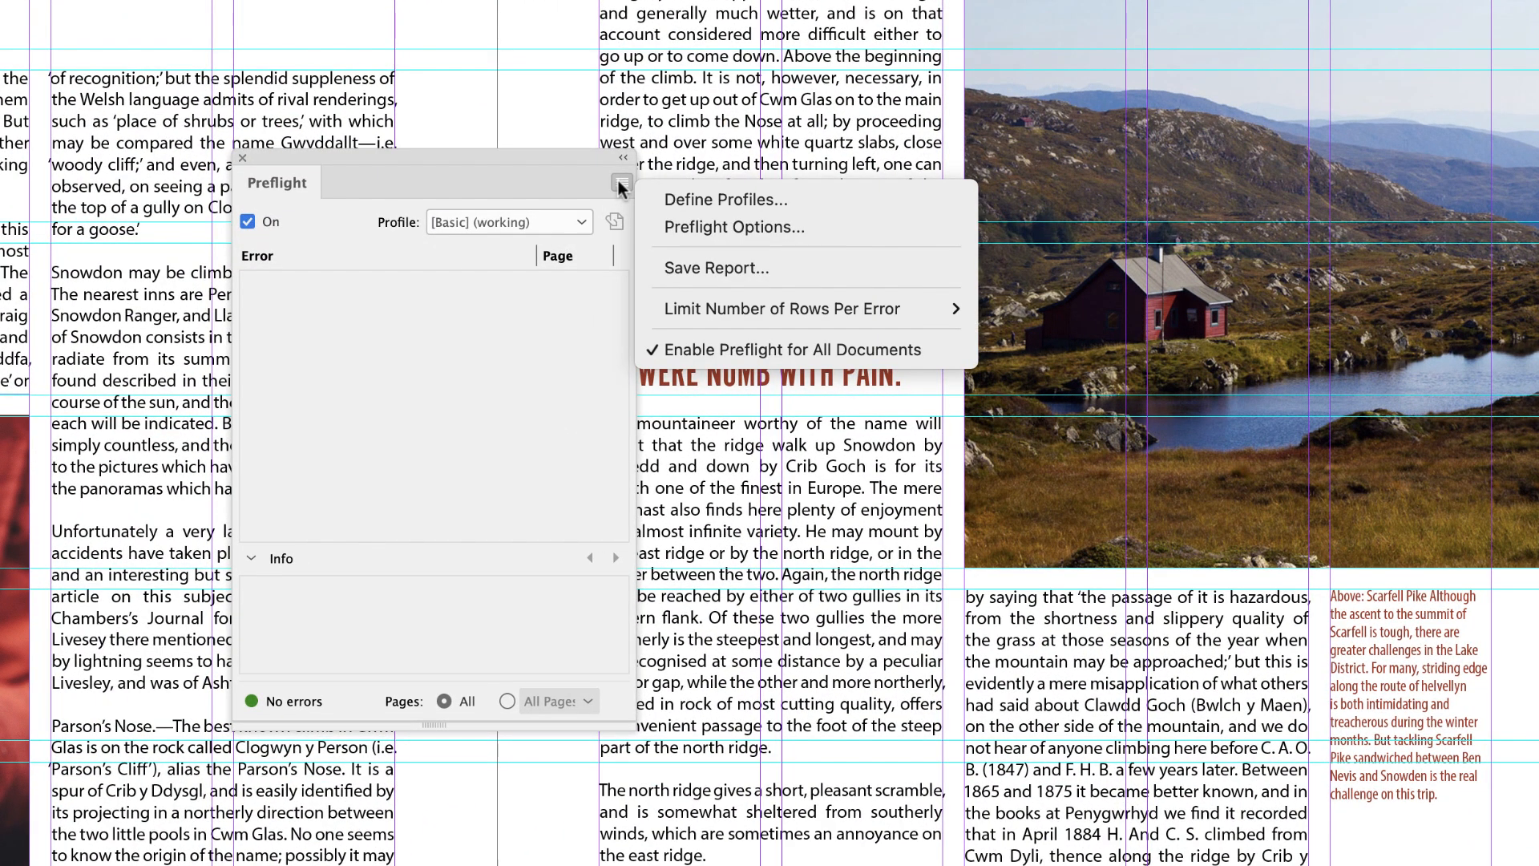
{"action": "left_click", "coordinate": [784, 203]}
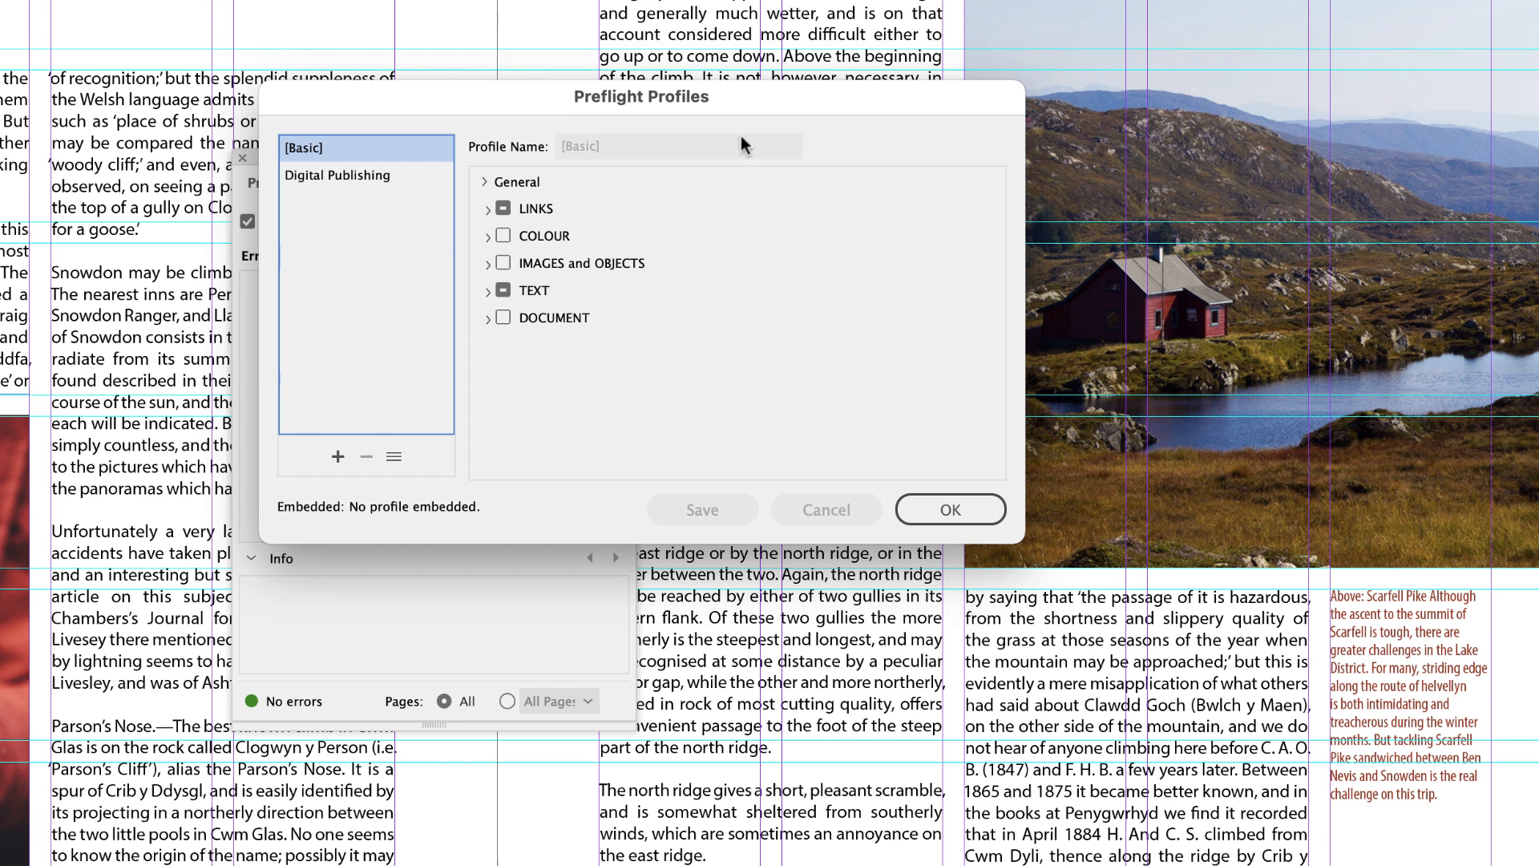
{"action": "left_click_drag", "start_coordinate": [728, 98], "coordinate": [1125, 127]}
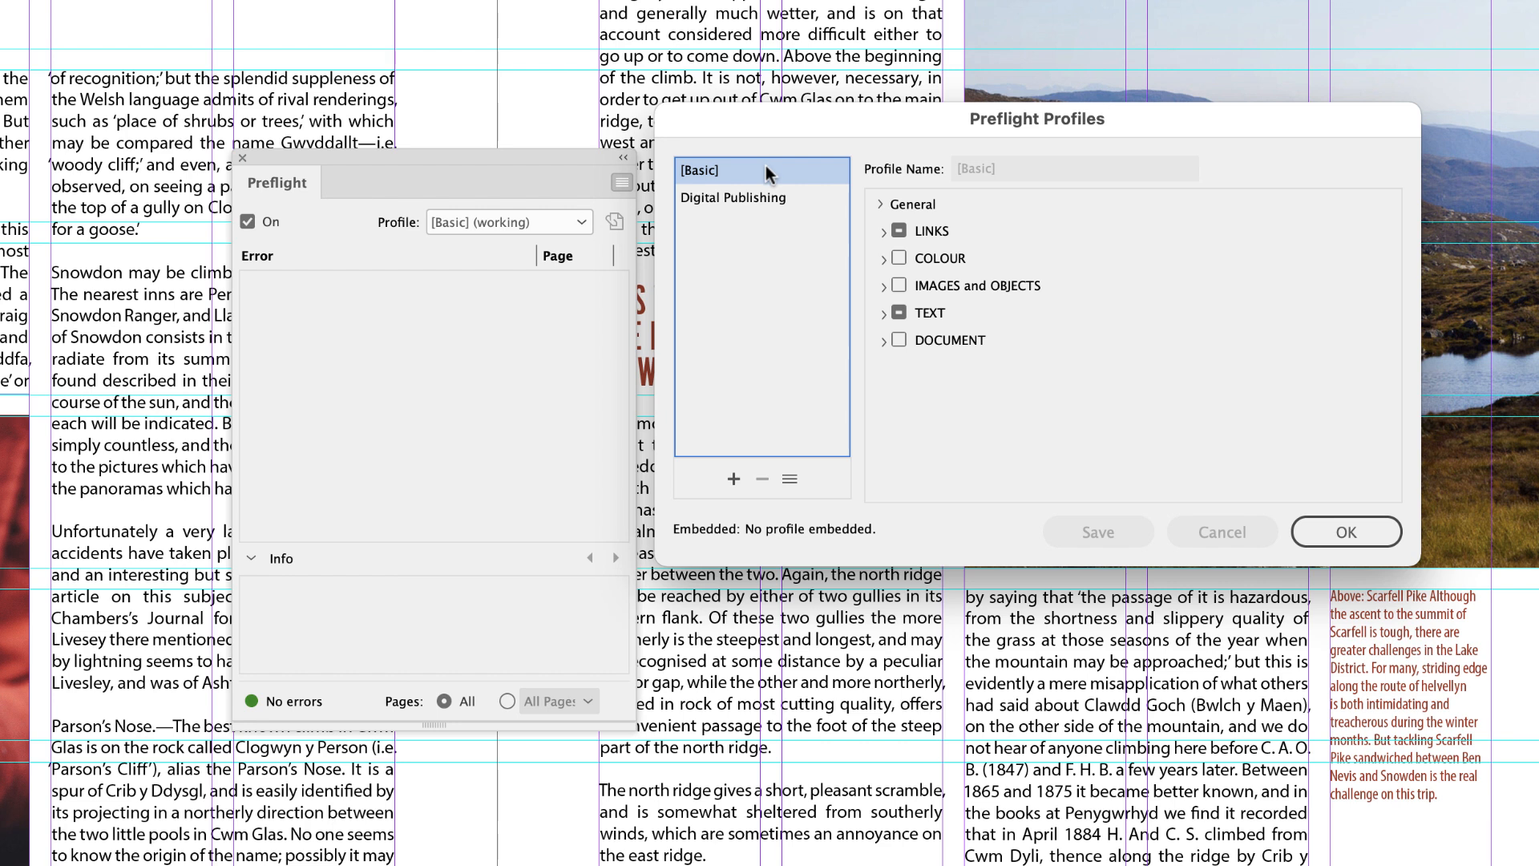
Step: Create a new preflight profile named ProPrint and review its link checks
{"action": "left_click", "coordinate": [733, 477]}
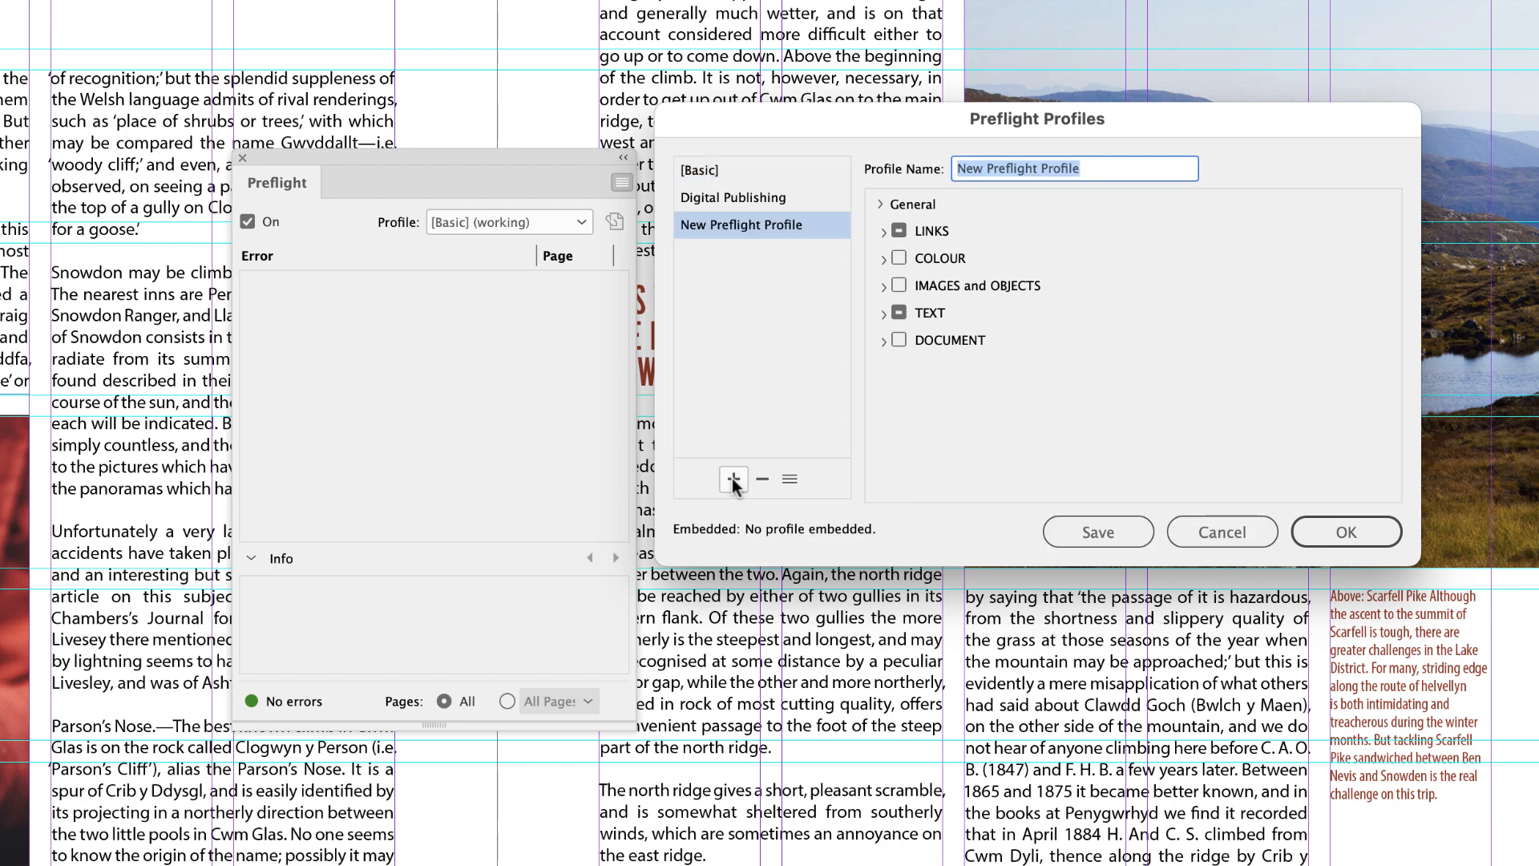
{"action": "type", "text": "ProP"}
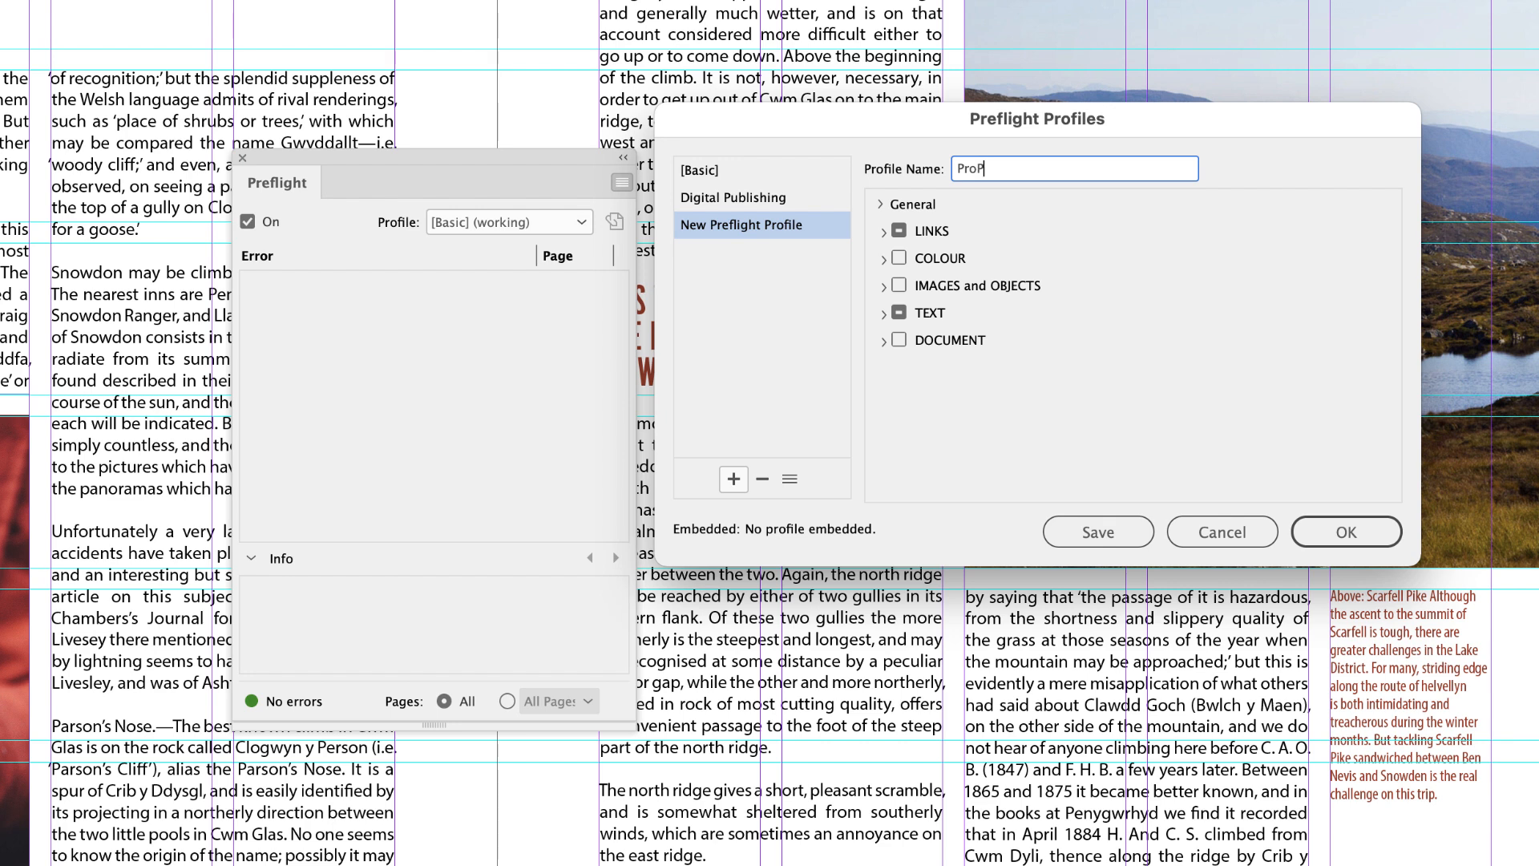
{"action": "type", "text": "rint"}
{"action": "left_click", "coordinate": [883, 232]}
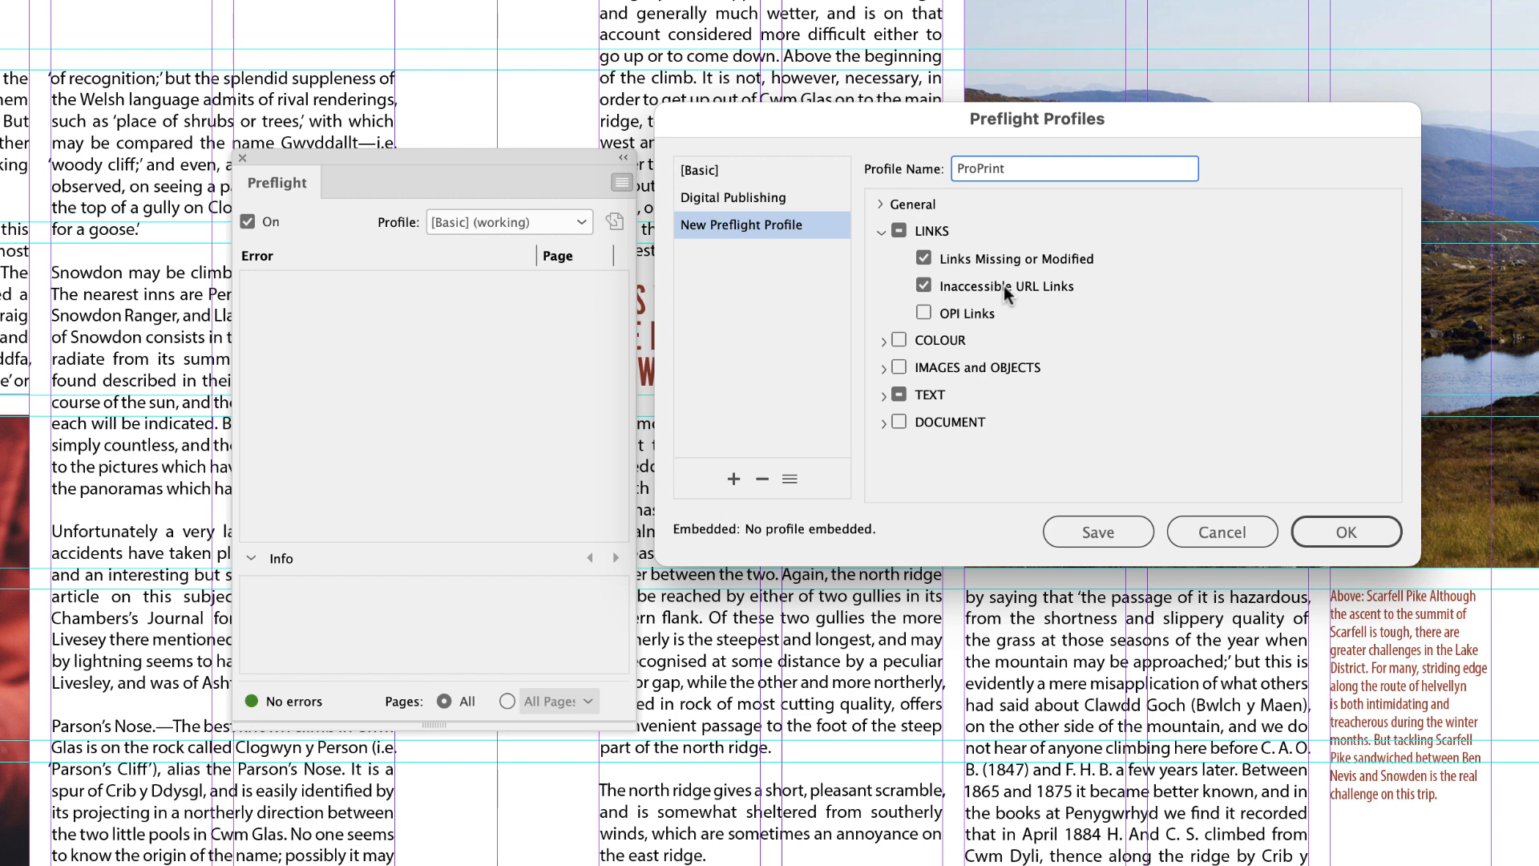
{"action": "left_click", "coordinate": [879, 231]}
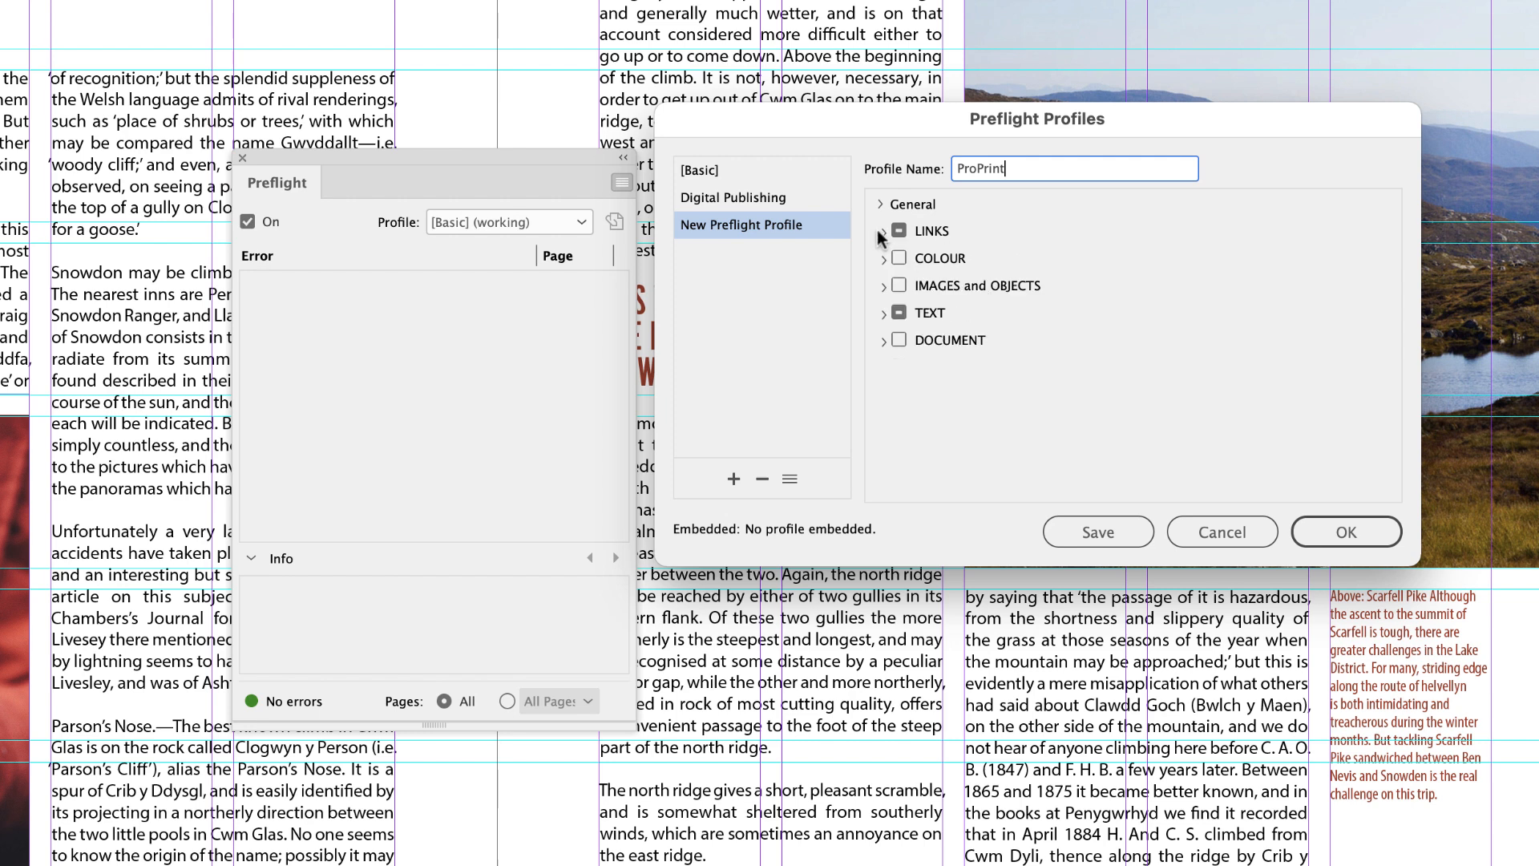
Step: Enable the image resolution check in ProPrint, with minimum resolutions of 300 for both colour and greyscale images
{"action": "left_click", "coordinate": [883, 286]}
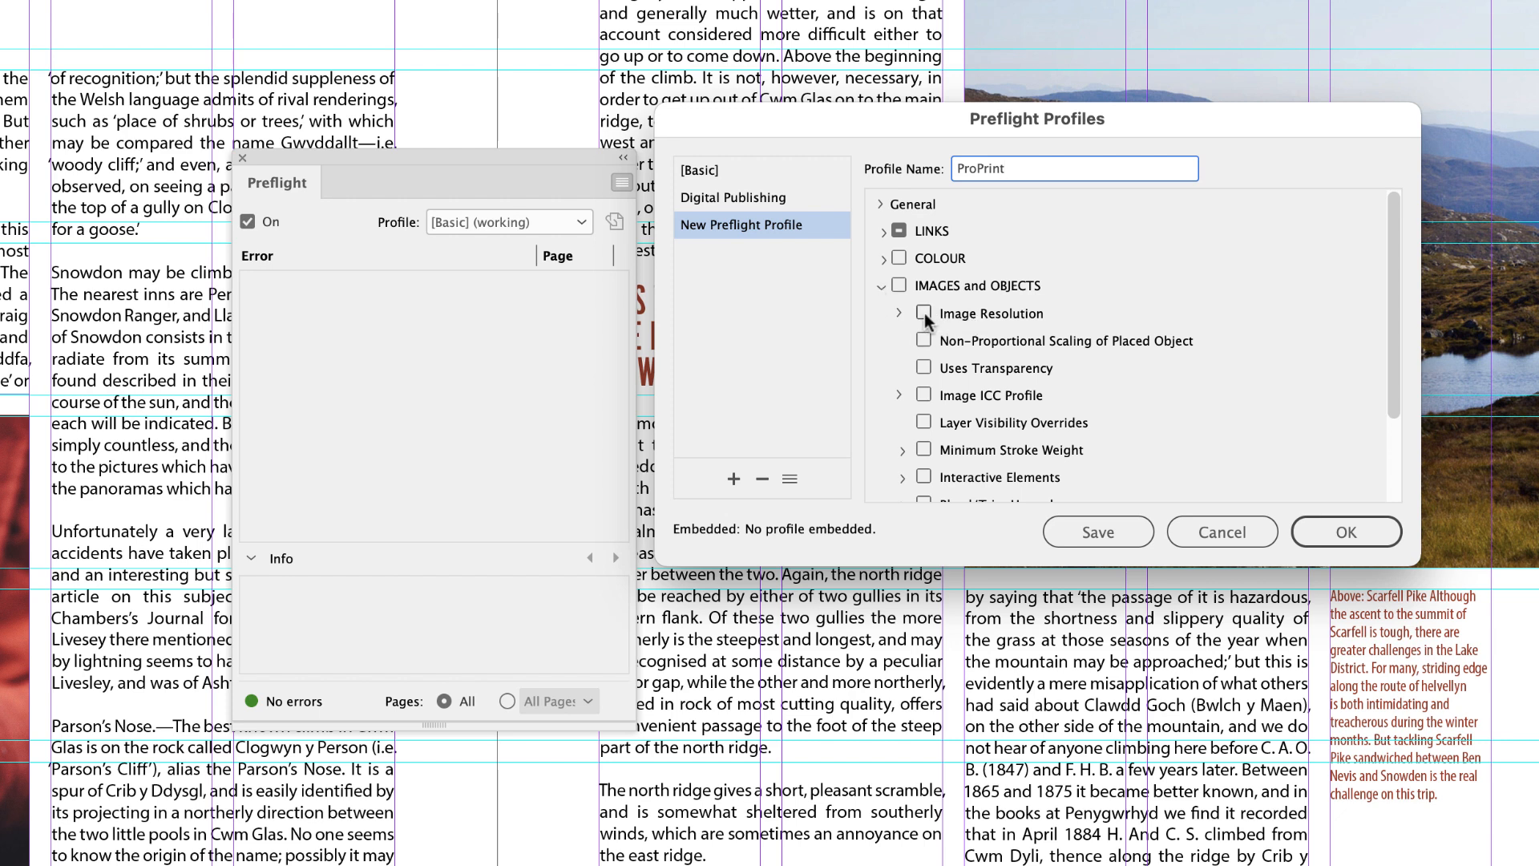
{"action": "left_click", "coordinate": [897, 310]}
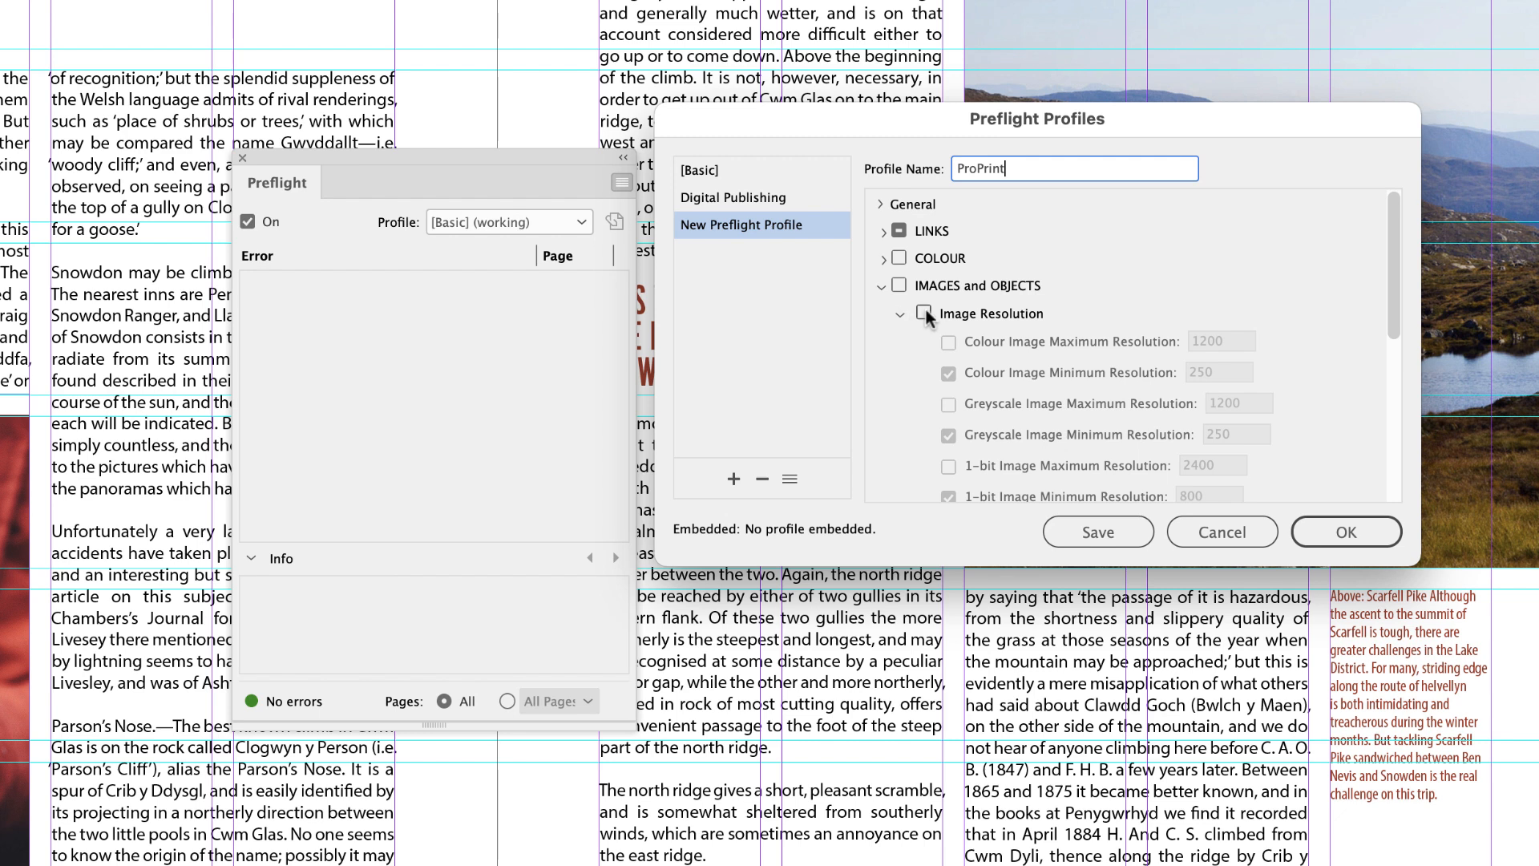
{"action": "left_click", "coordinate": [924, 313]}
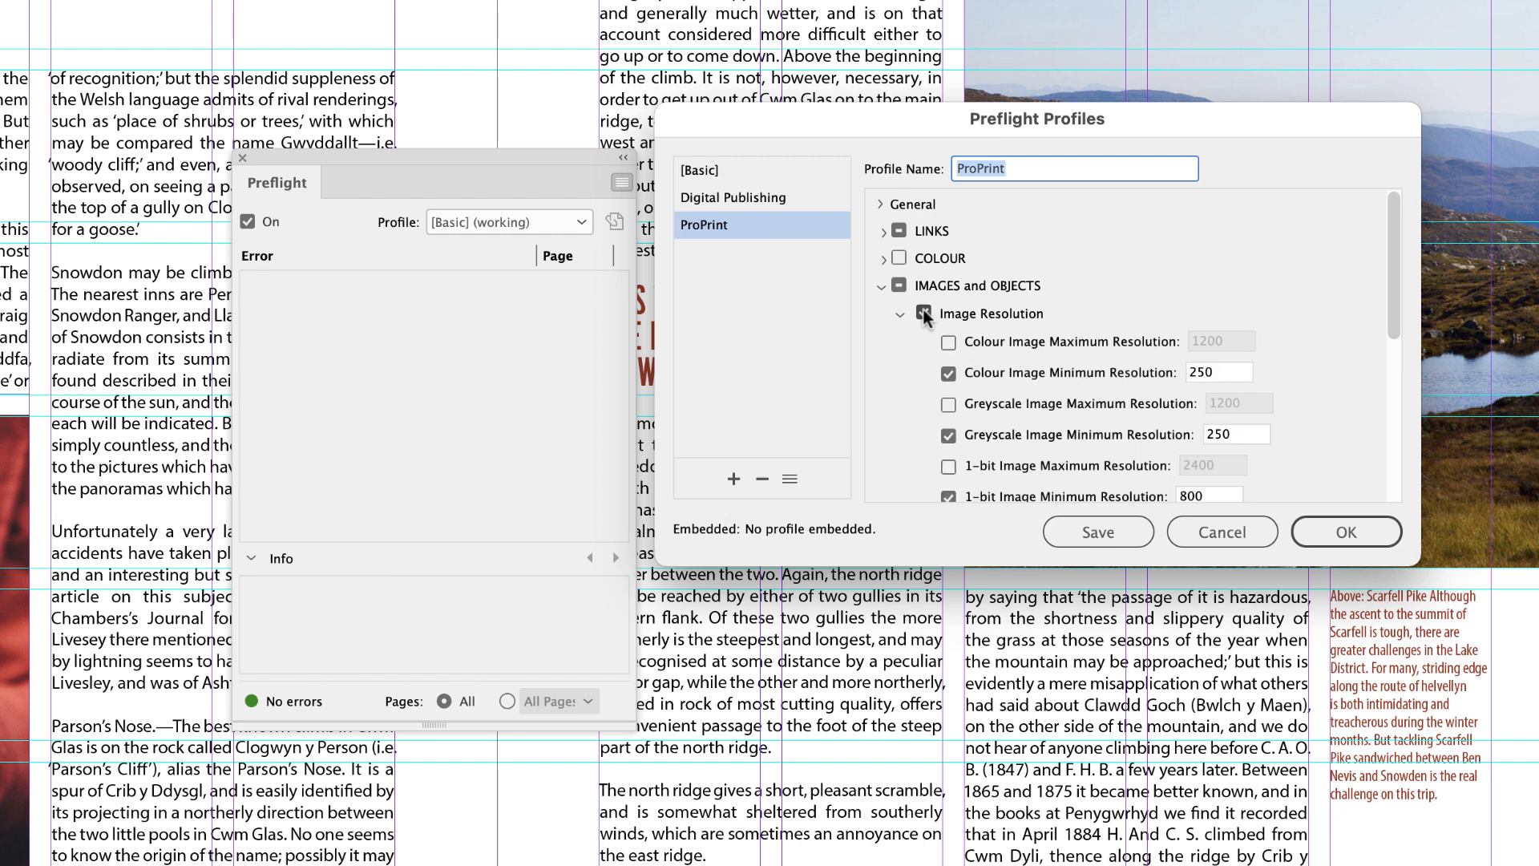
{"action": "left_click_drag", "start_coordinate": [1391, 272], "coordinate": [1395, 314]}
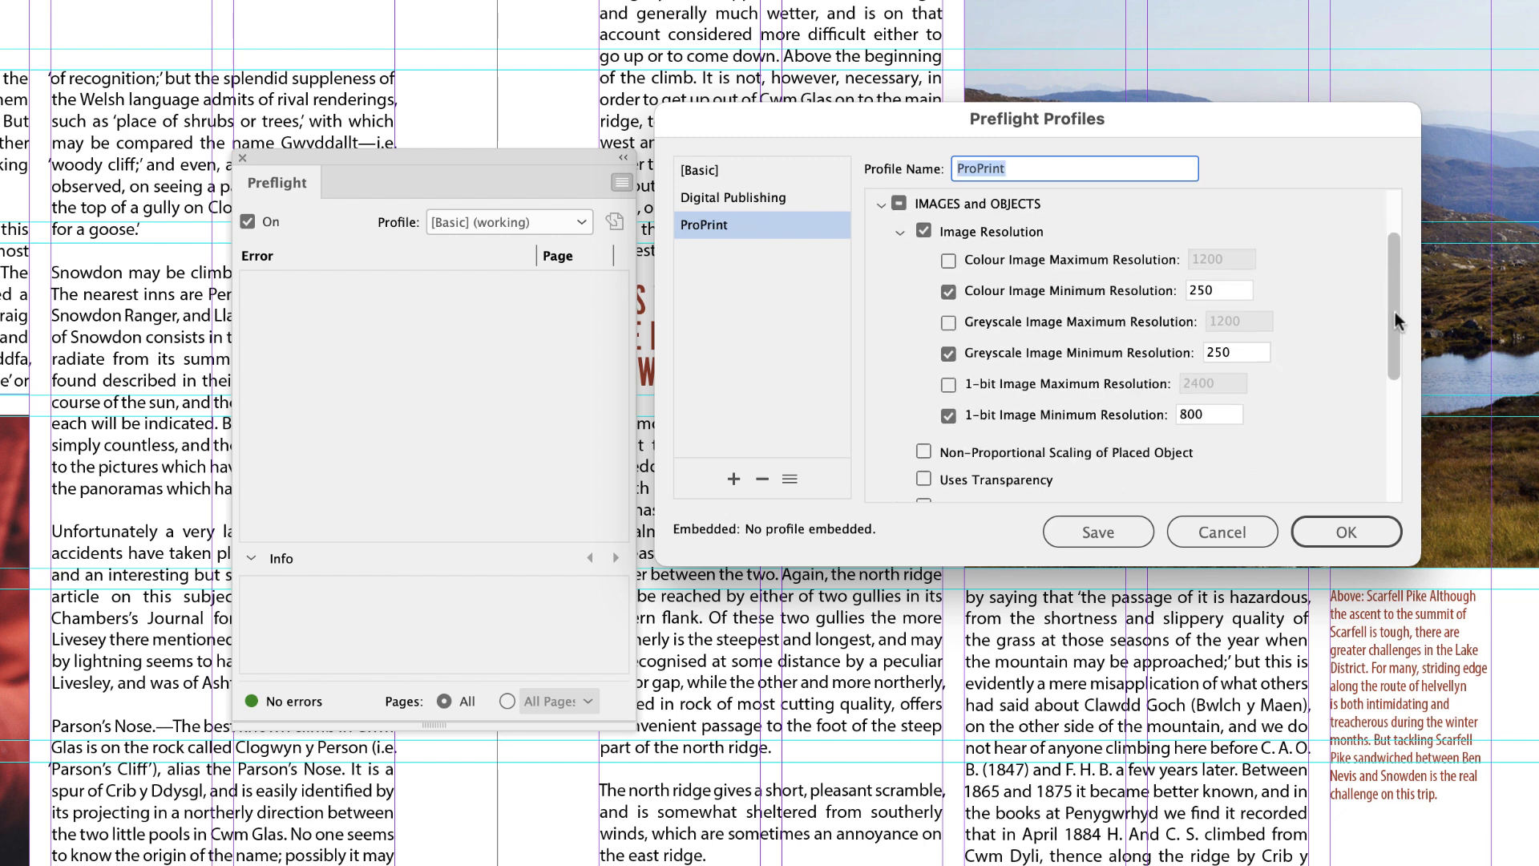
{"action": "double_click", "coordinate": [1221, 290]}
{"action": "type", "text": "300"}
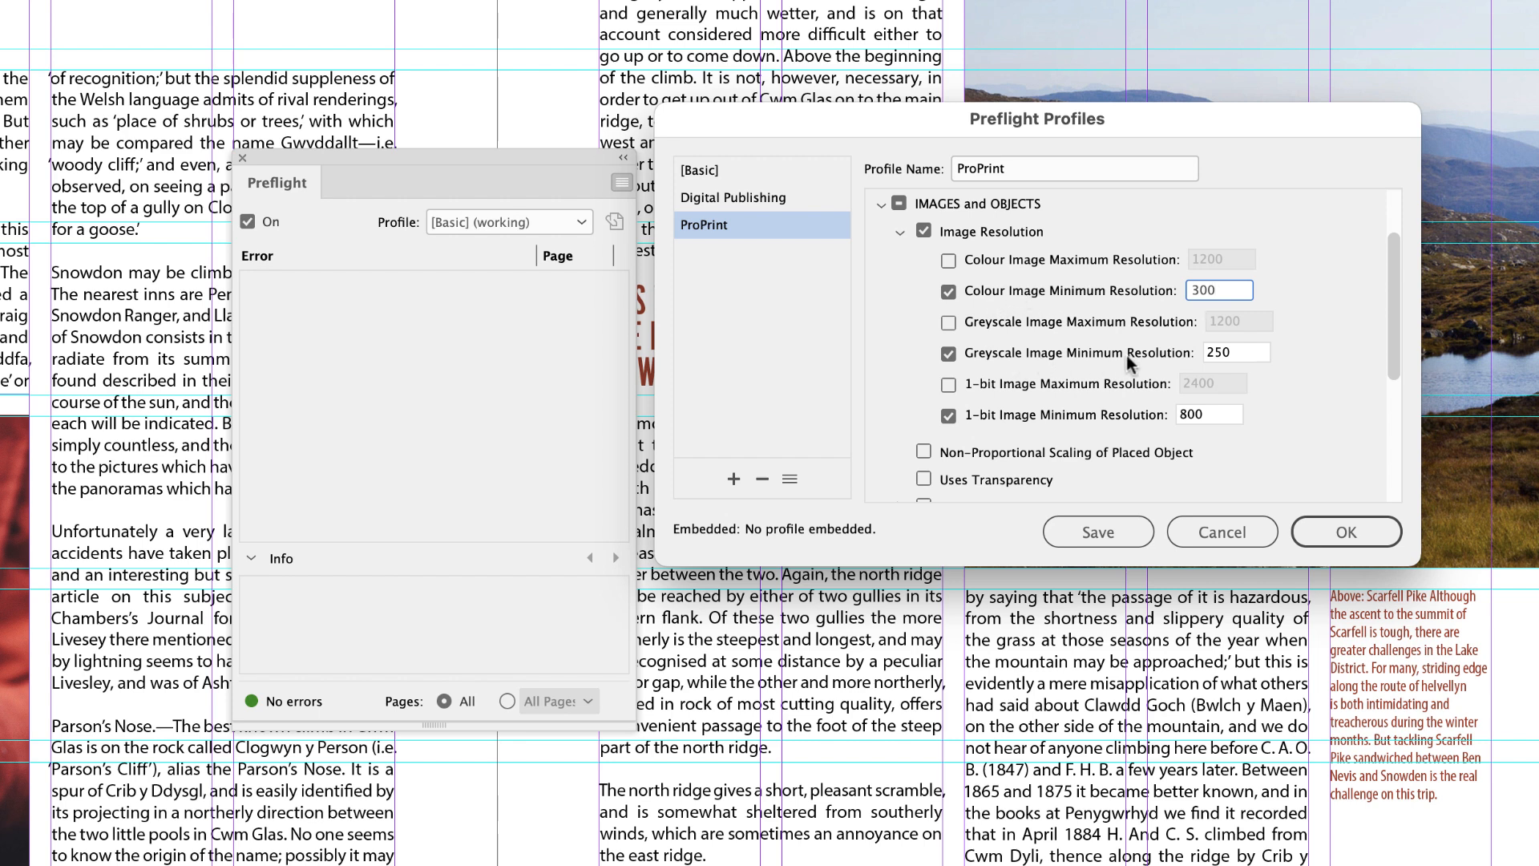
{"action": "double_click", "coordinate": [1243, 346]}
{"action": "type", "text": "300"}
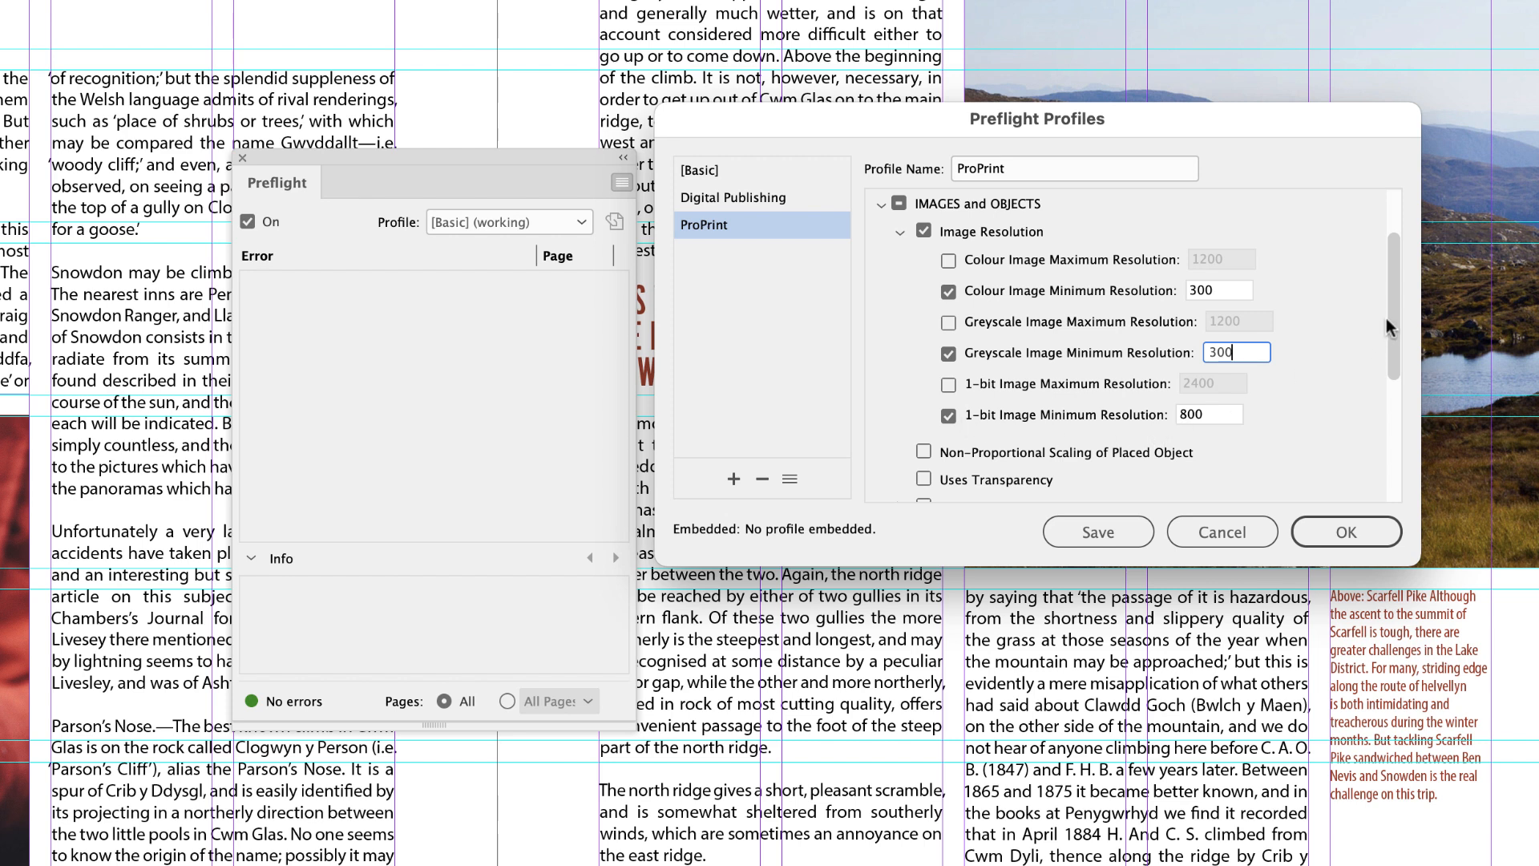
Step: Enable the checks for non-proportional scaling of placed objects and minimum stroke weight in ProPrint
{"action": "left_click_drag", "start_coordinate": [1389, 318], "coordinate": [1392, 363]}
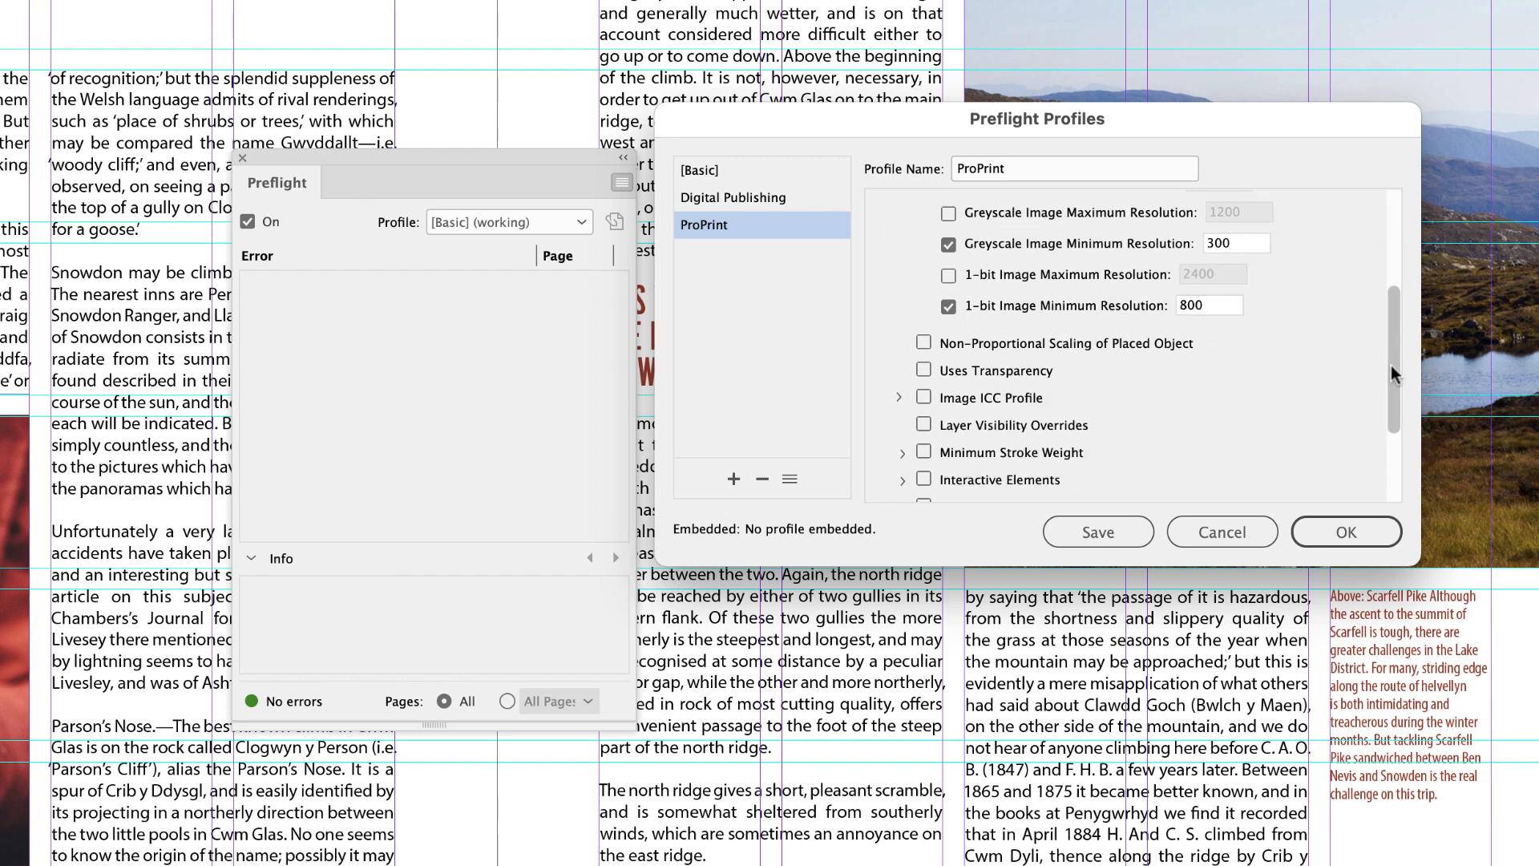
{"action": "left_click", "coordinate": [923, 343]}
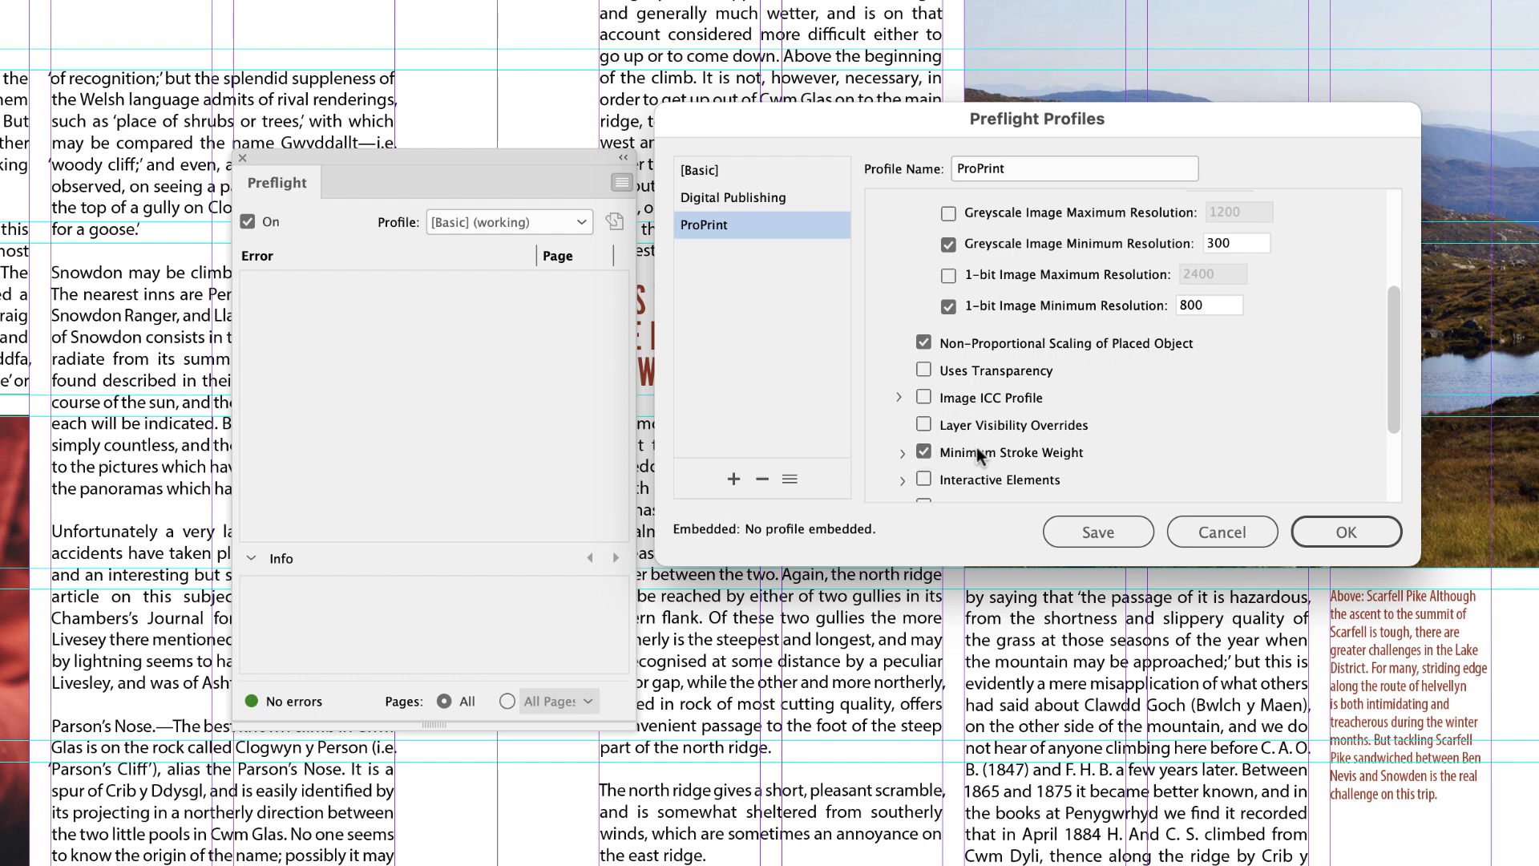
{"action": "left_click", "coordinate": [902, 453]}
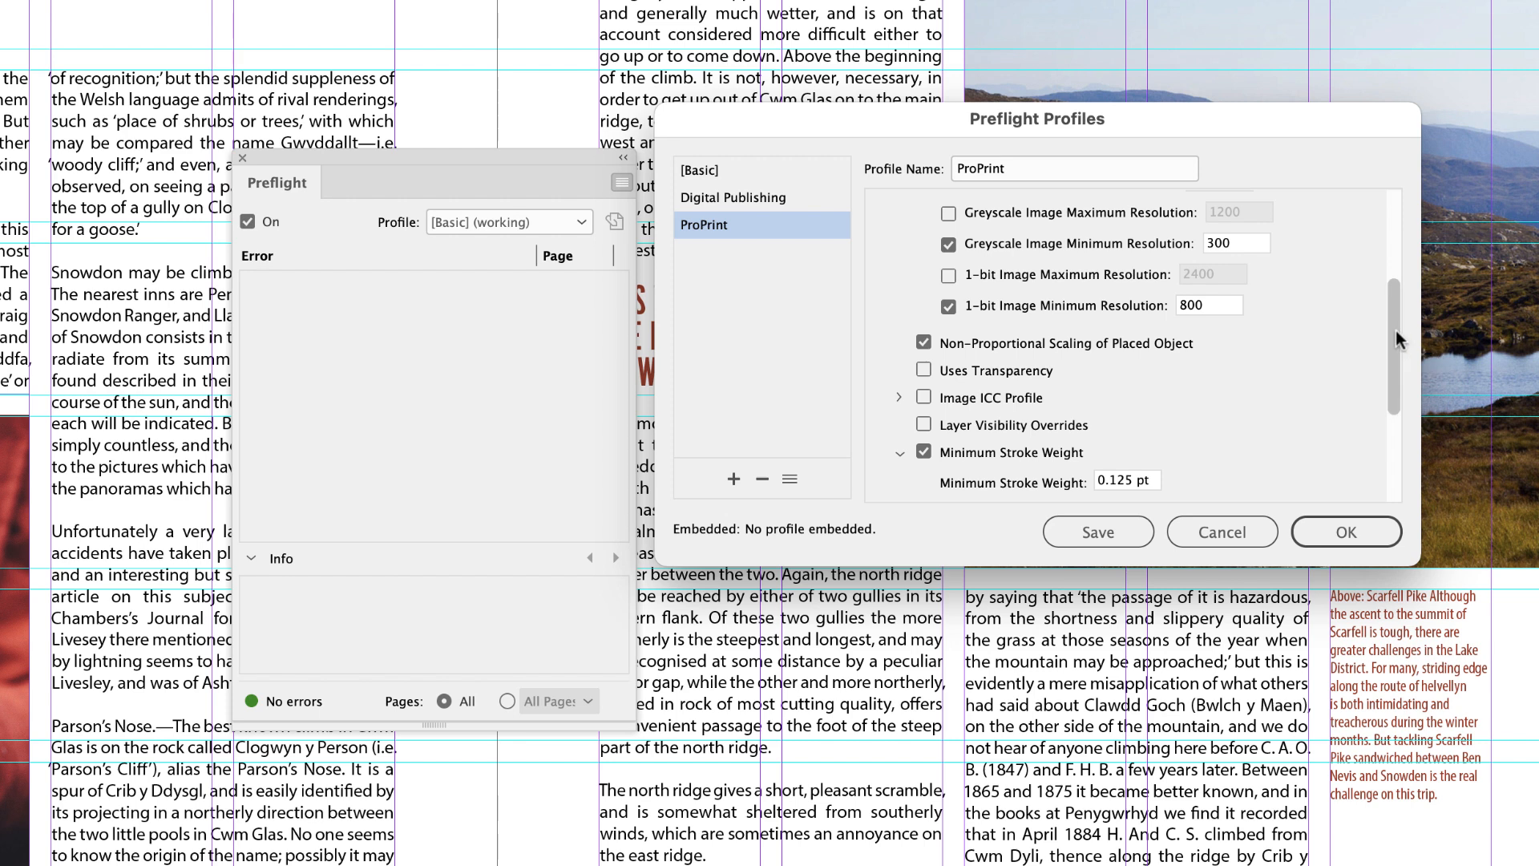
{"action": "left_click_drag", "start_coordinate": [1396, 330], "coordinate": [1389, 372]}
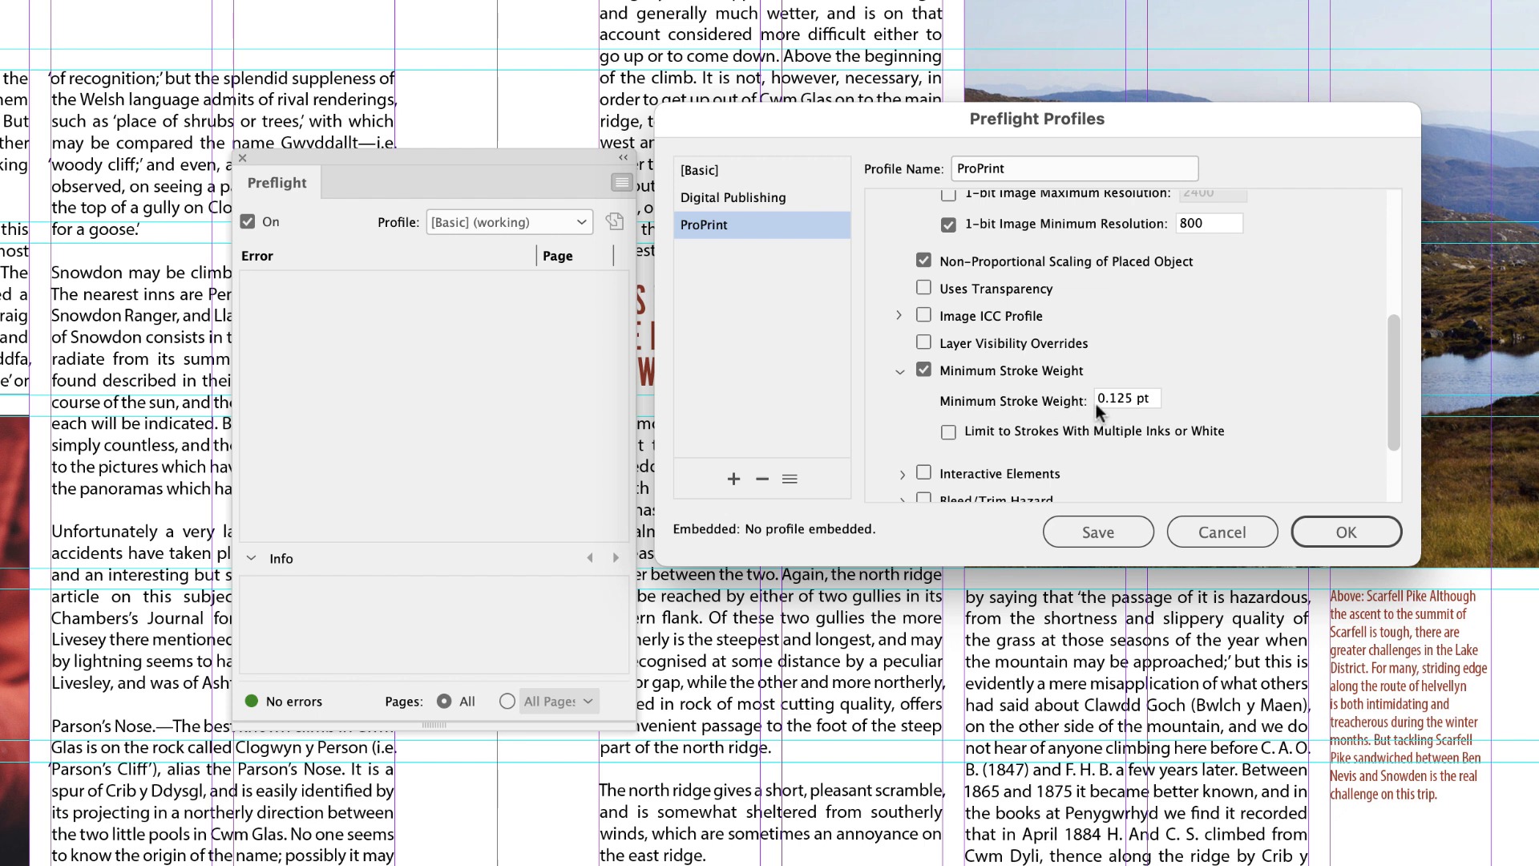
{"action": "scroll", "coordinate": [1393, 353], "scroll_direction": "down", "scroll_amount": 3}
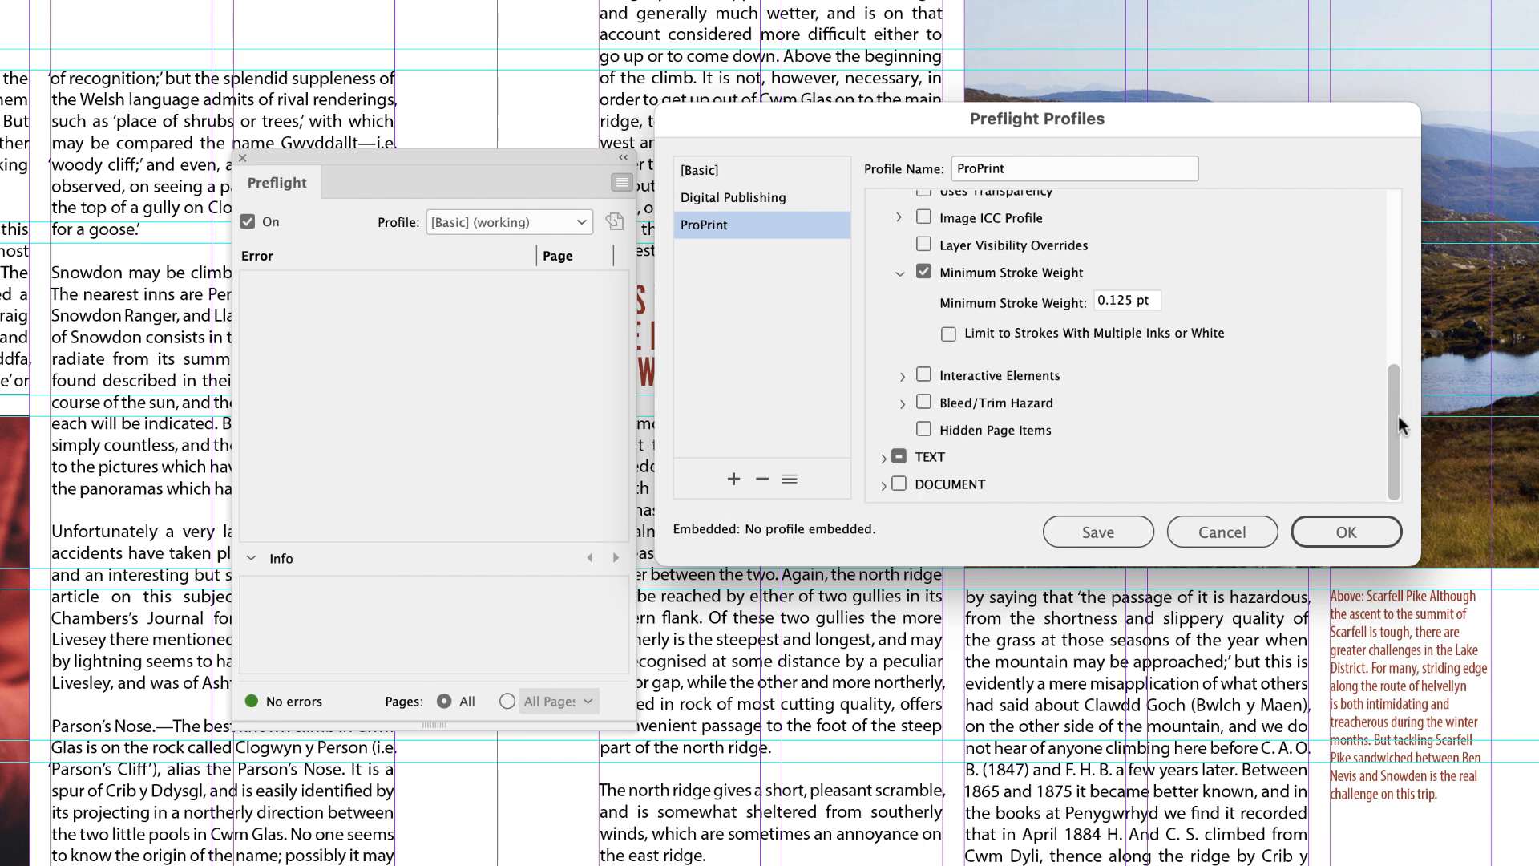
Step: Review the text checks, save the ProPrint profile and close the profile definitions
{"action": "left_click", "coordinate": [881, 457]}
{"action": "left_click_drag", "start_coordinate": [1398, 341], "coordinate": [1392, 396]}
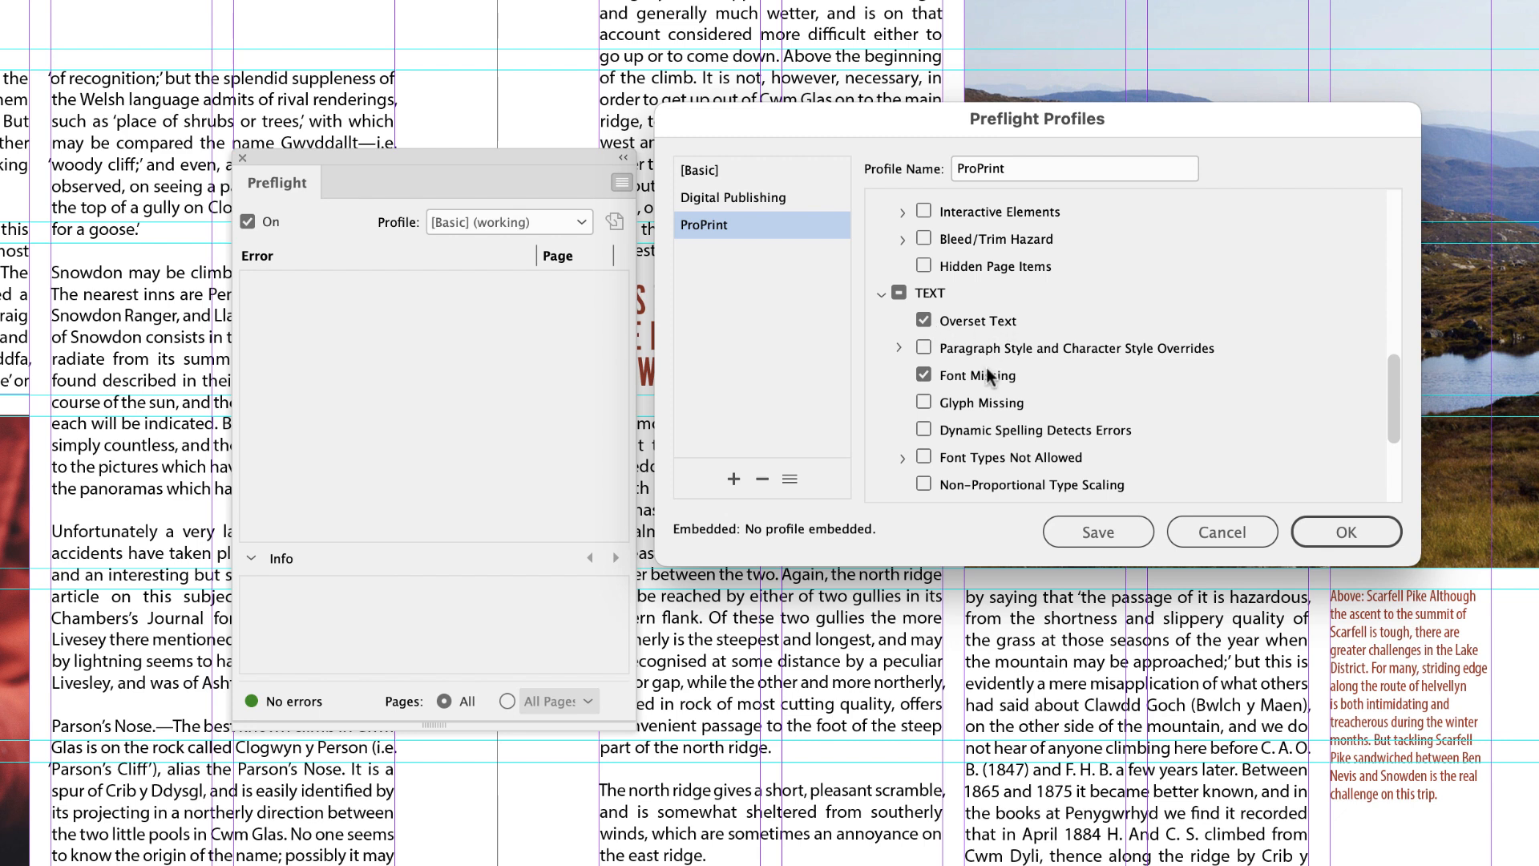
{"action": "left_click", "coordinate": [1104, 532]}
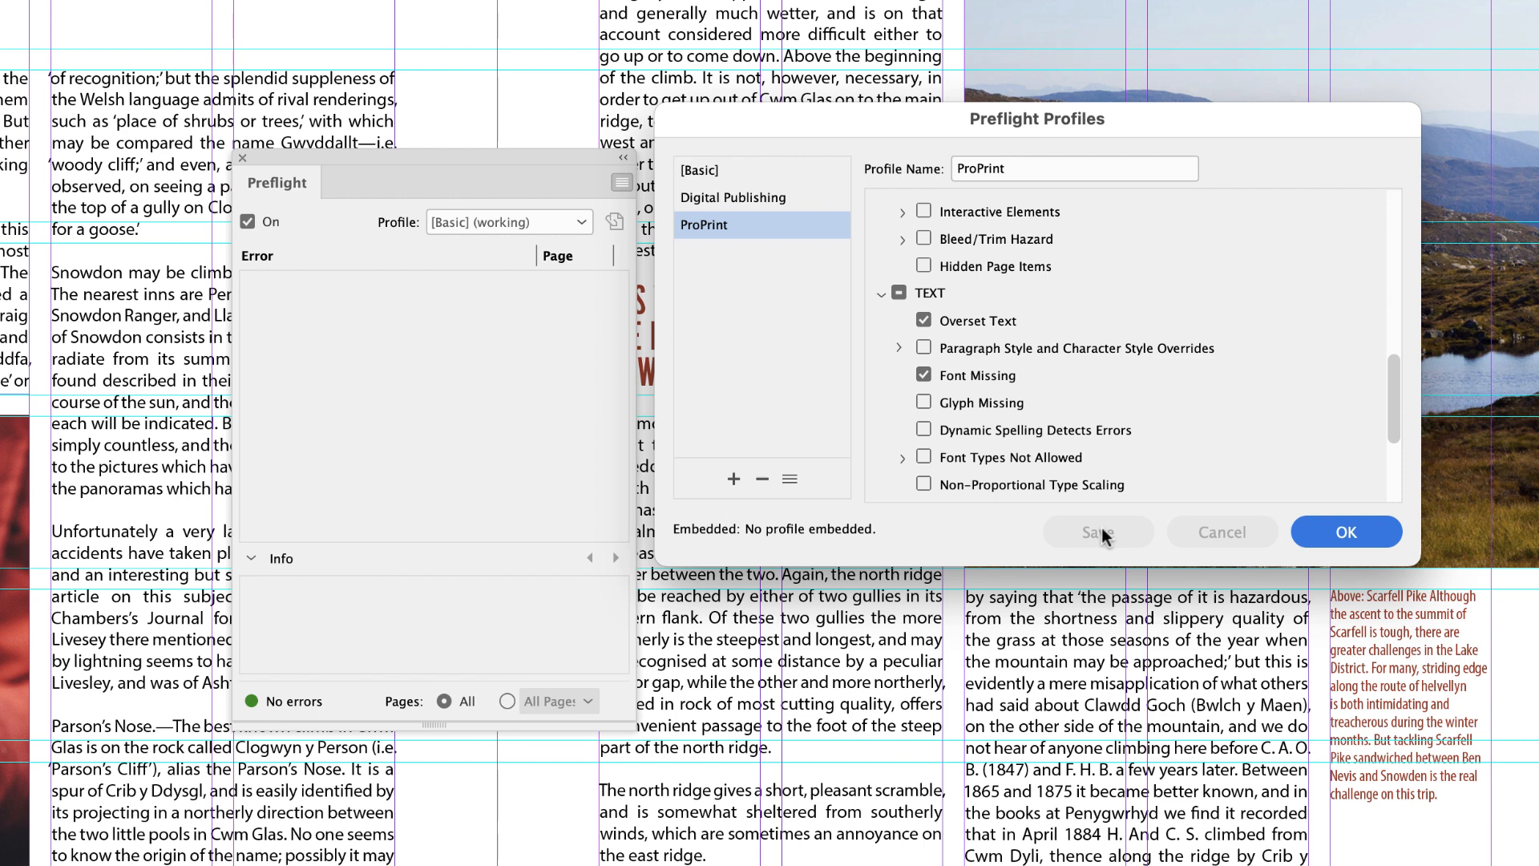
{"action": "left_click", "coordinate": [1360, 534]}
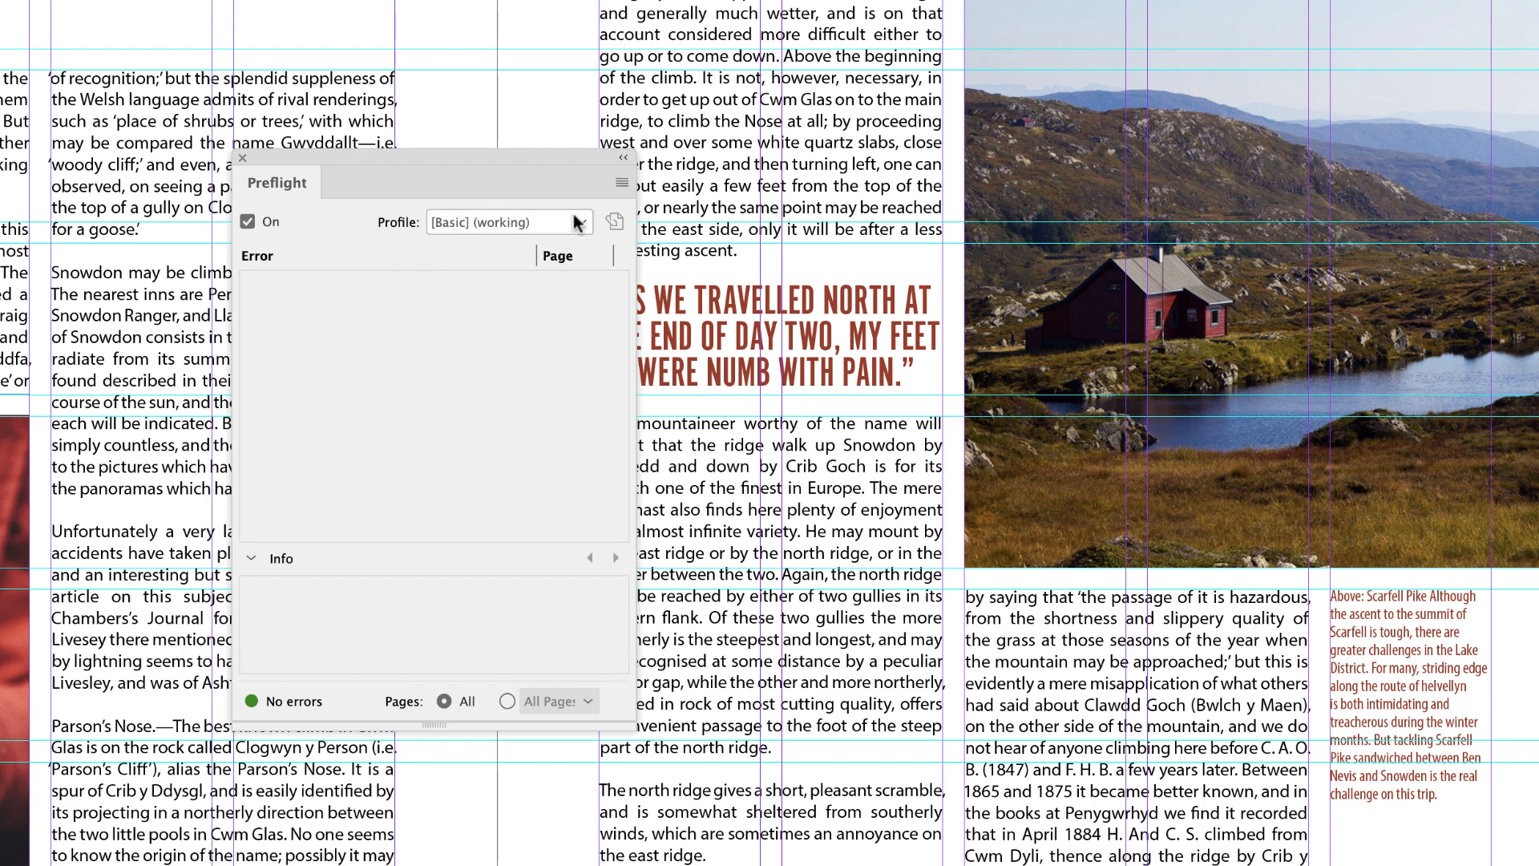
Step: Preflight the document with the ProPrint profile and go to the image resolution error for Calendar_Shots.psd
{"action": "left_click", "coordinate": [465, 225]}
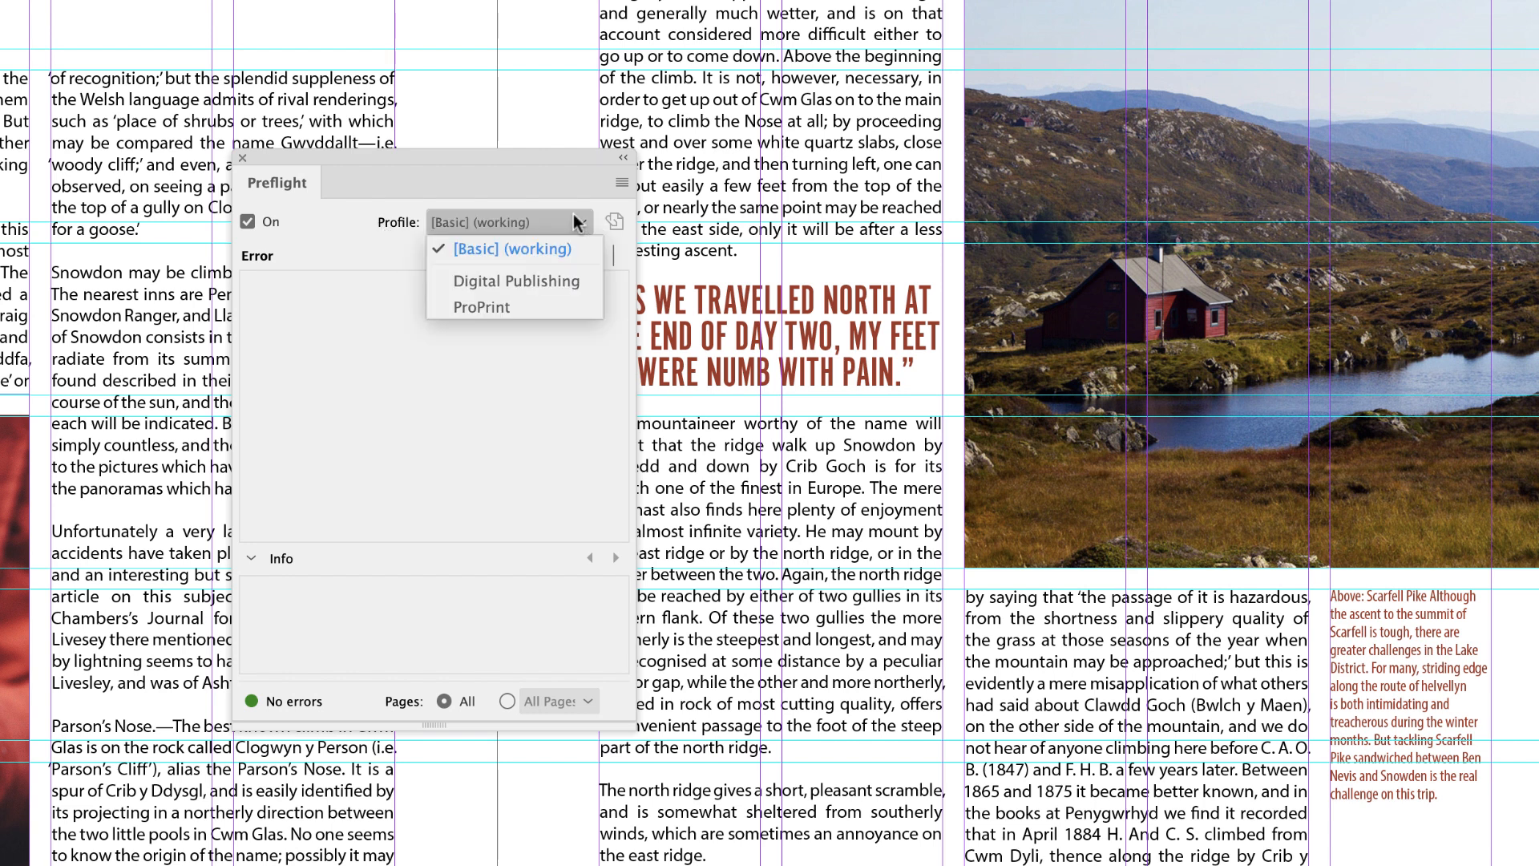
{"action": "left_click", "coordinate": [505, 307]}
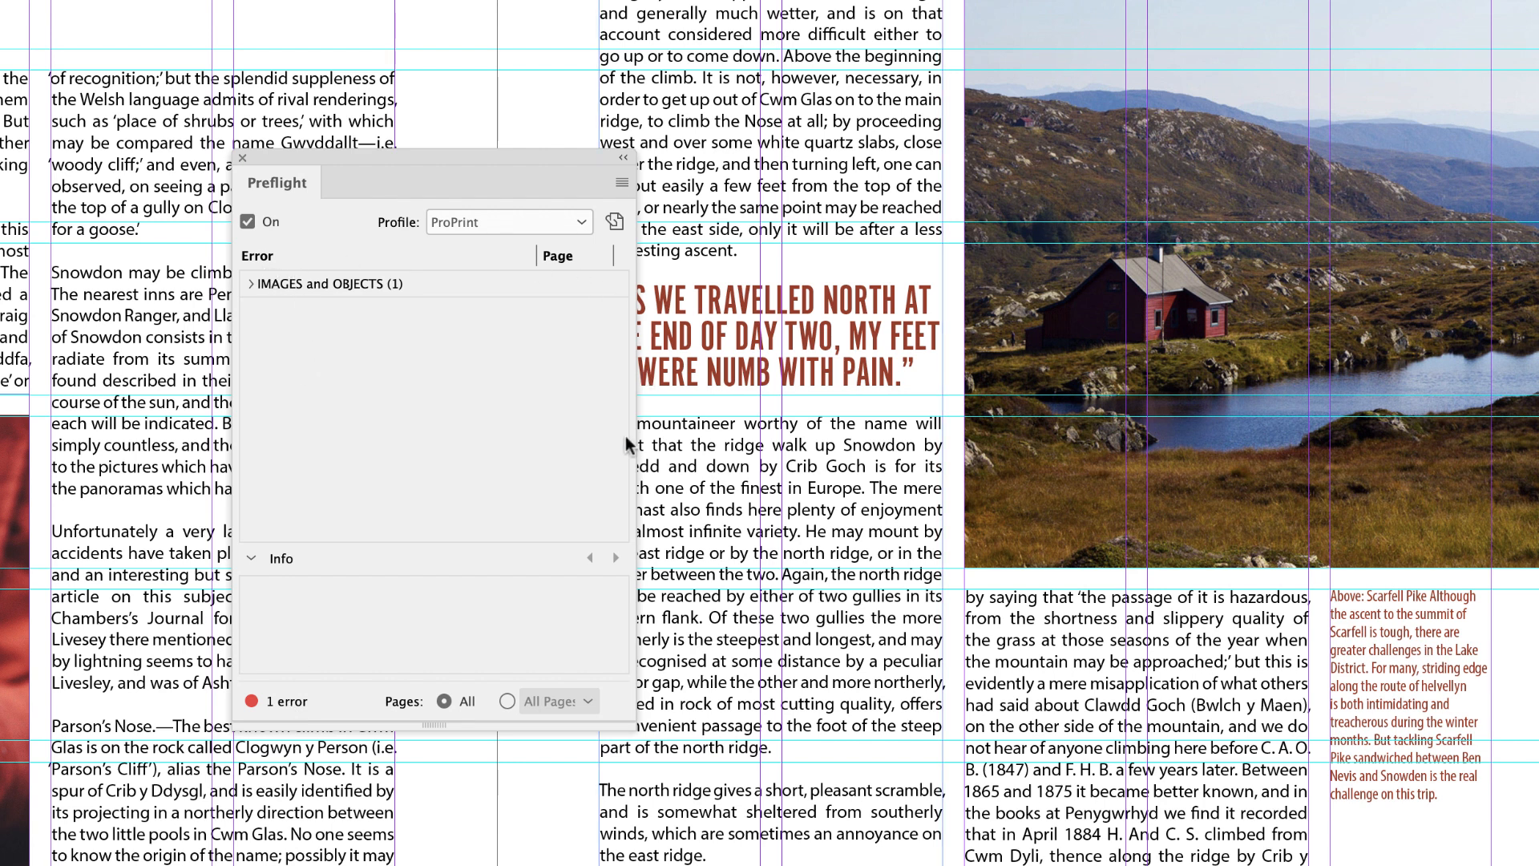
{"action": "left_click", "coordinate": [251, 285]}
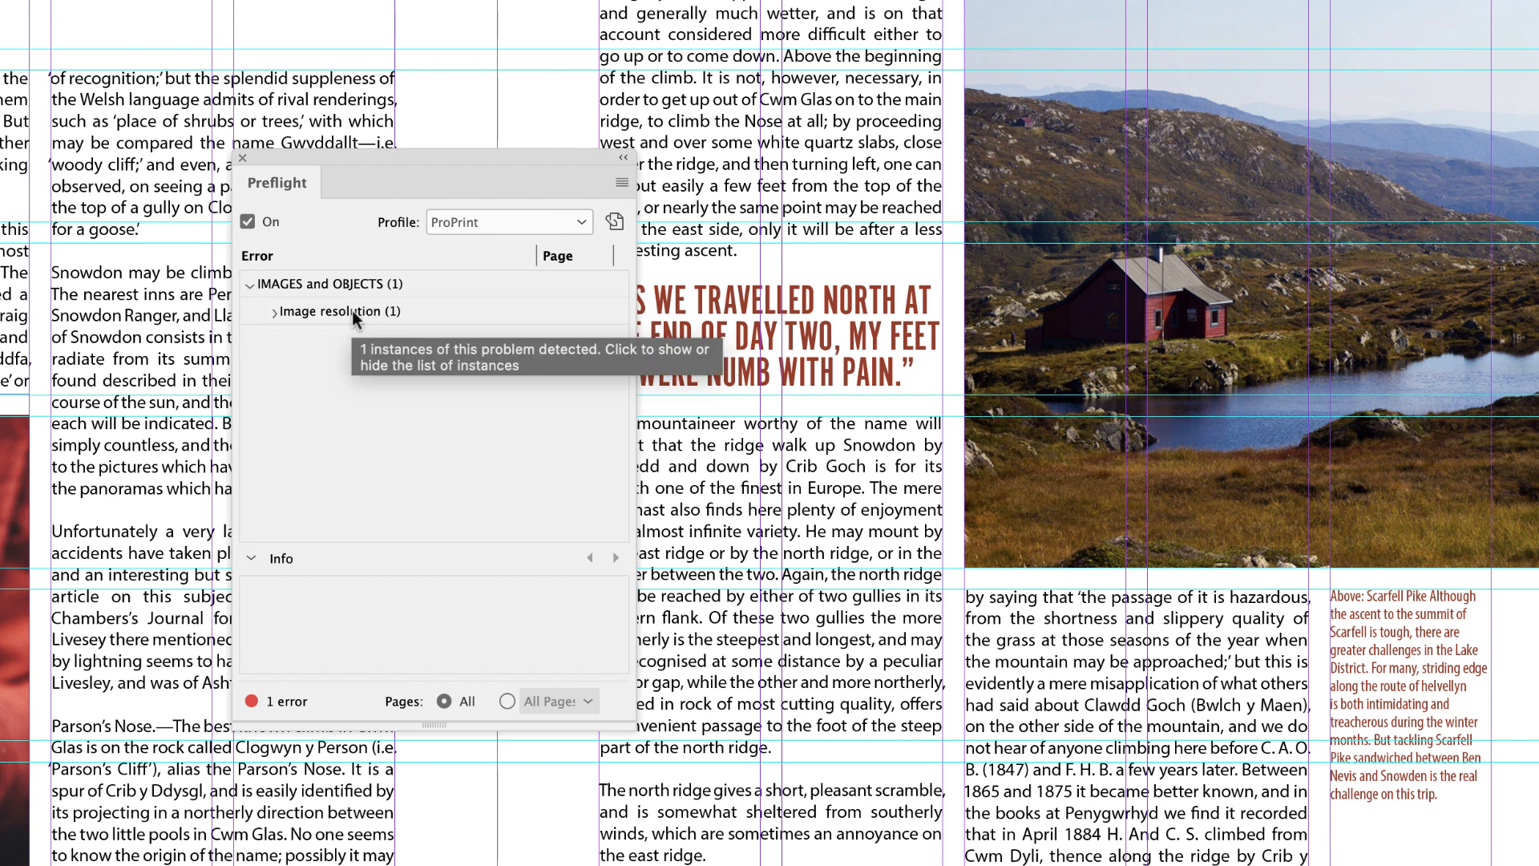
{"action": "left_click", "coordinate": [273, 313]}
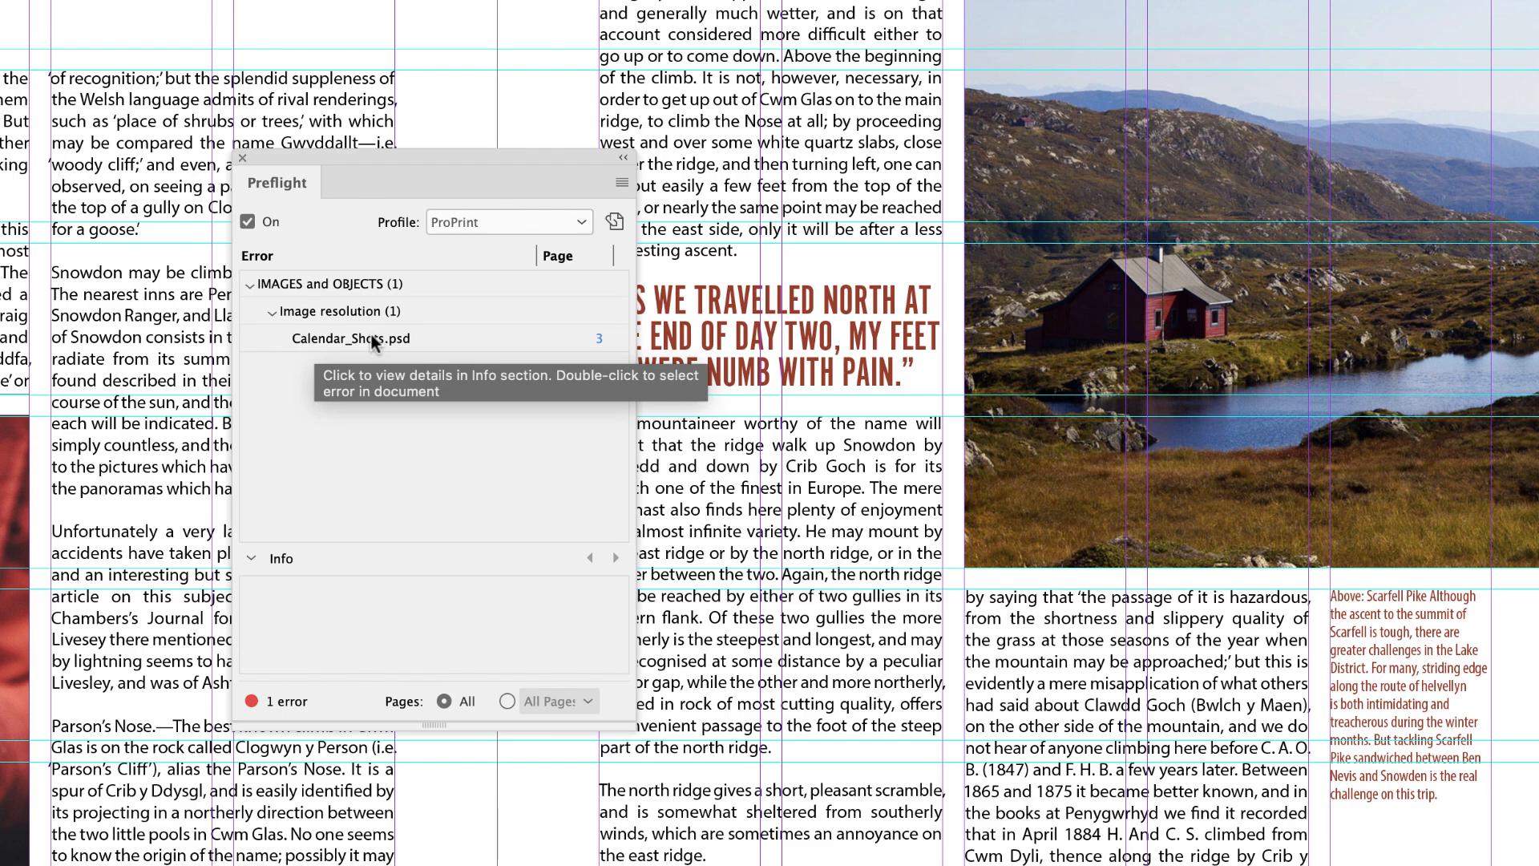
{"action": "left_click", "coordinate": [598, 340]}
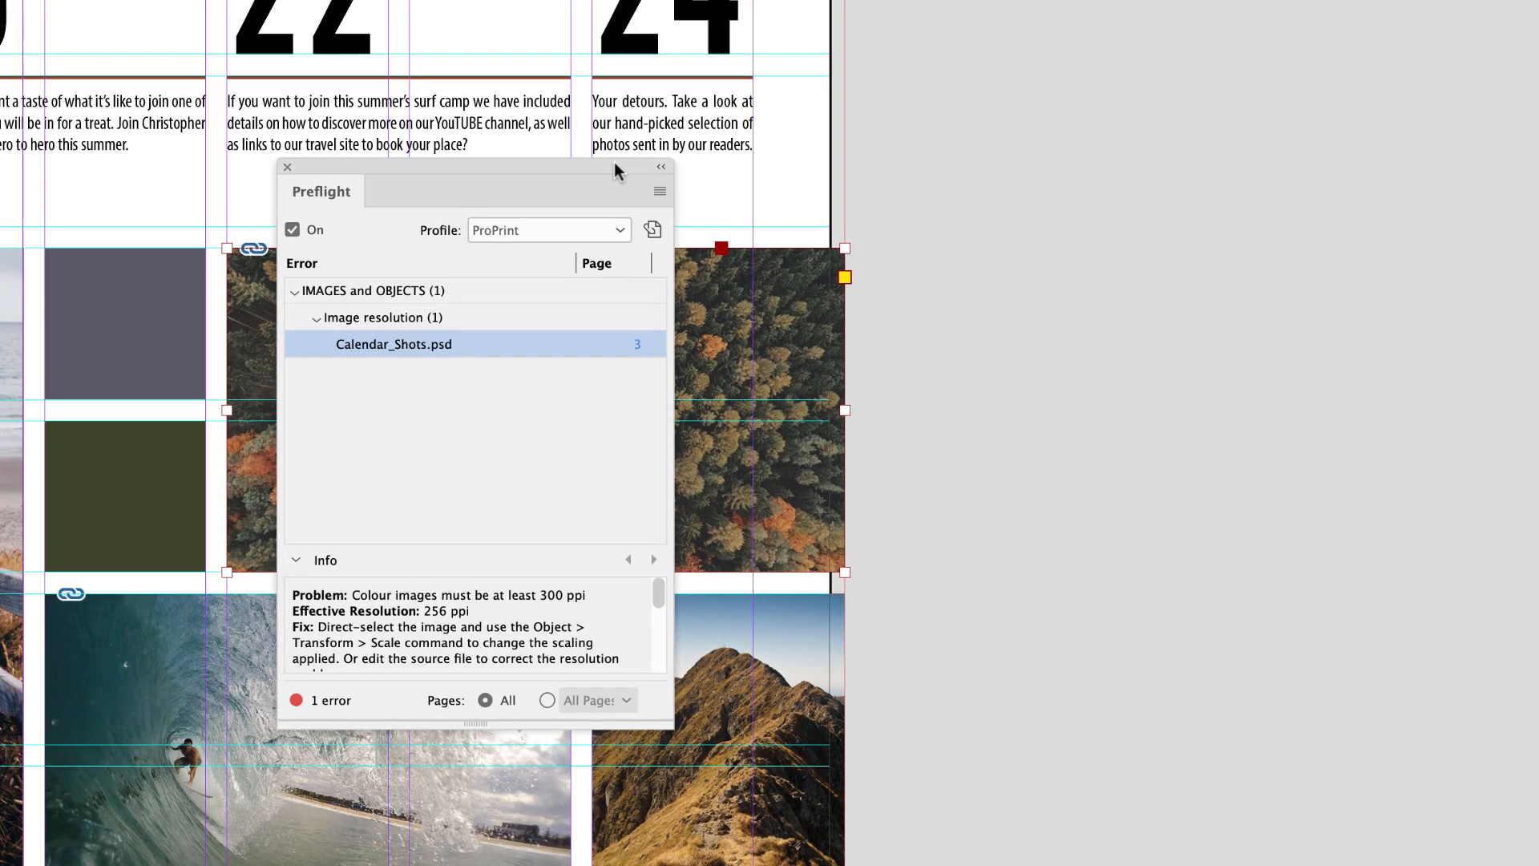
Step: Move the Preflight panel clear of the flagged forest image, make it taller and read the error's details
{"action": "left_click_drag", "start_coordinate": [569, 157], "coordinate": [49, 117]}
{"action": "left_click_drag", "start_coordinate": [495, 210], "coordinate": [490, 206]}
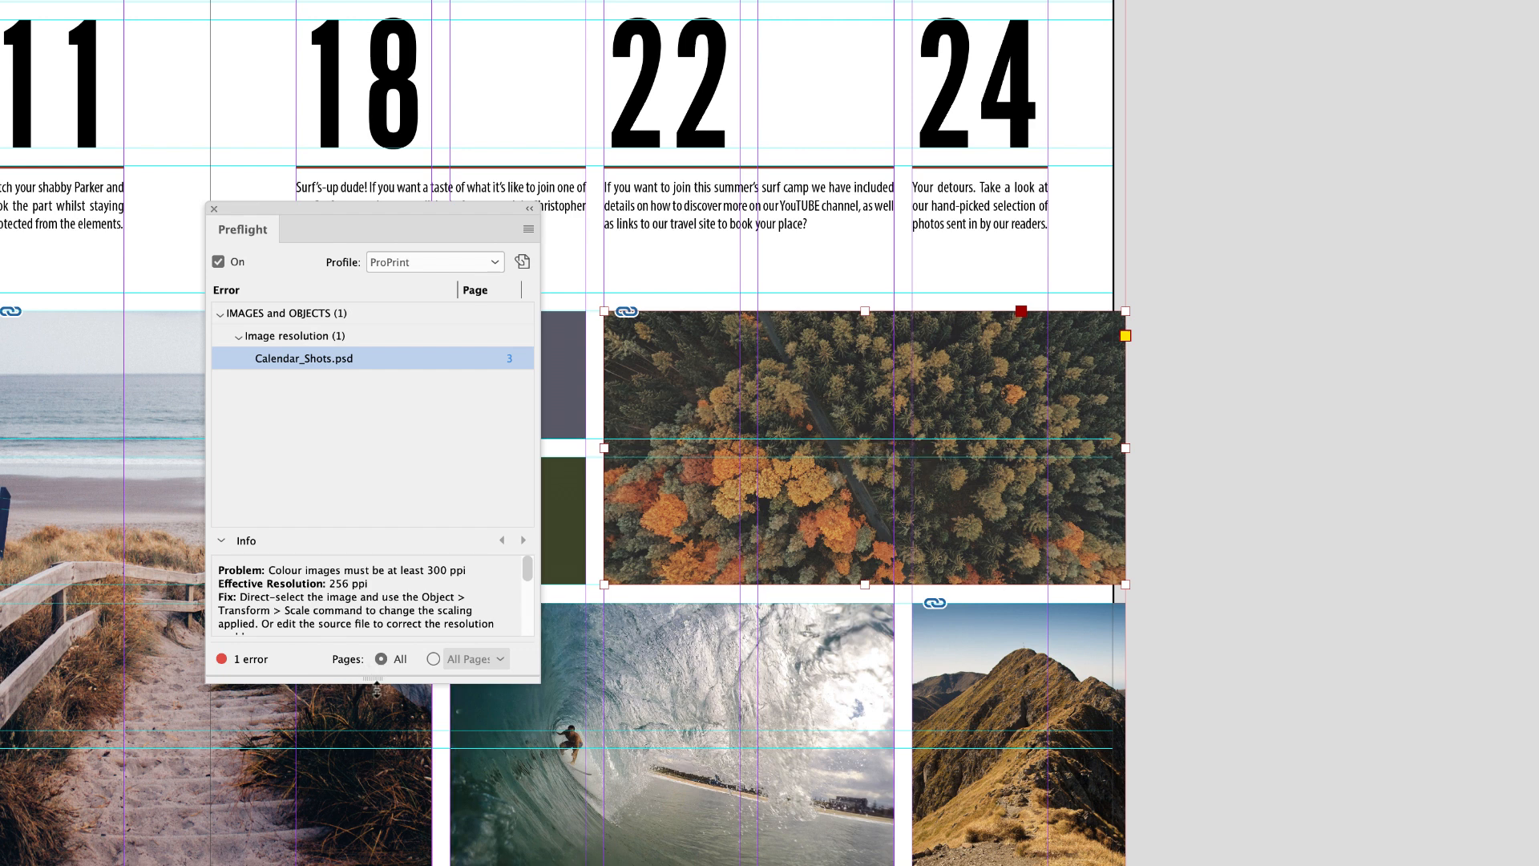
{"action": "left_click_drag", "start_coordinate": [374, 678], "coordinate": [373, 724]}
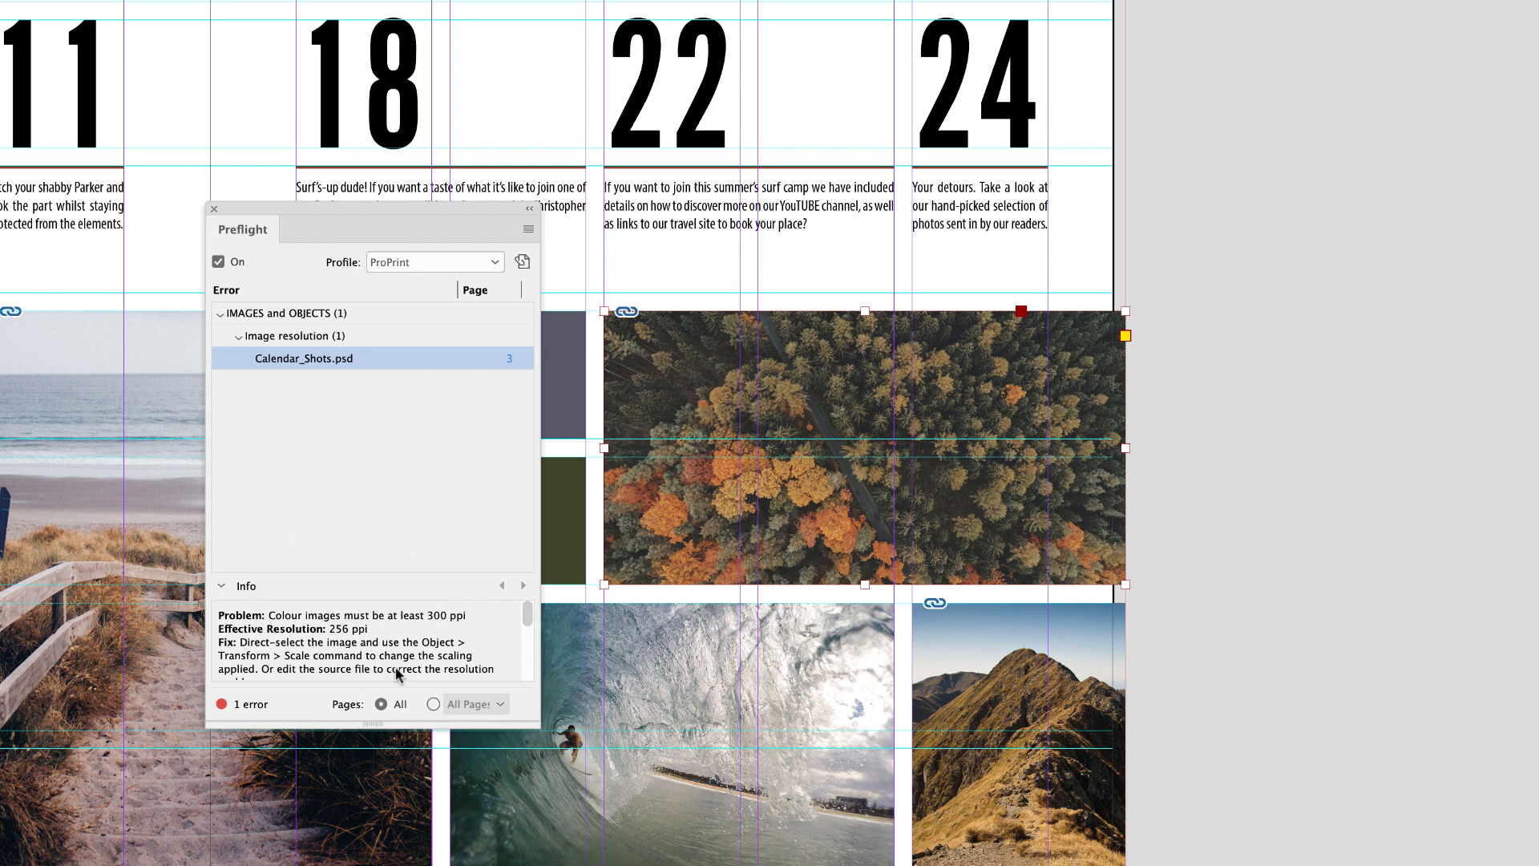
{"action": "mouse_move", "coordinate": [527, 616]}
{"action": "left_mouse_down"}
{"action": "mouse_move", "coordinate": [528, 652]}
{"action": "mouse_move", "coordinate": [529, 613]}
{"action": "left_mouse_up"}
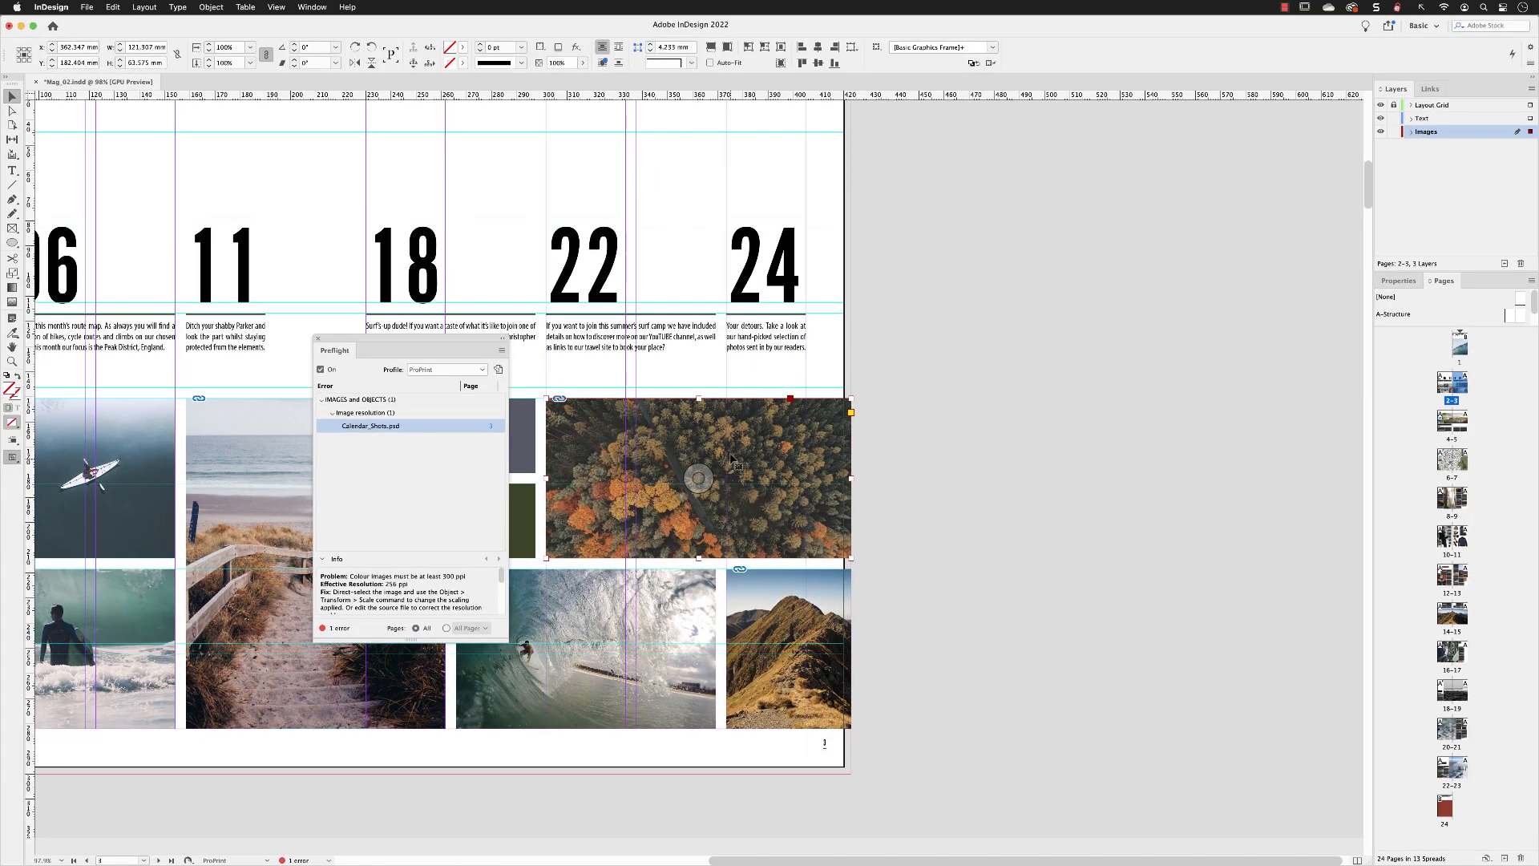
Step: Replace the flagged forest image with Cal_Cover_01.jpg, fill its frame proportionally and deselect it
{"action": "left_click", "coordinate": [1398, 280]}
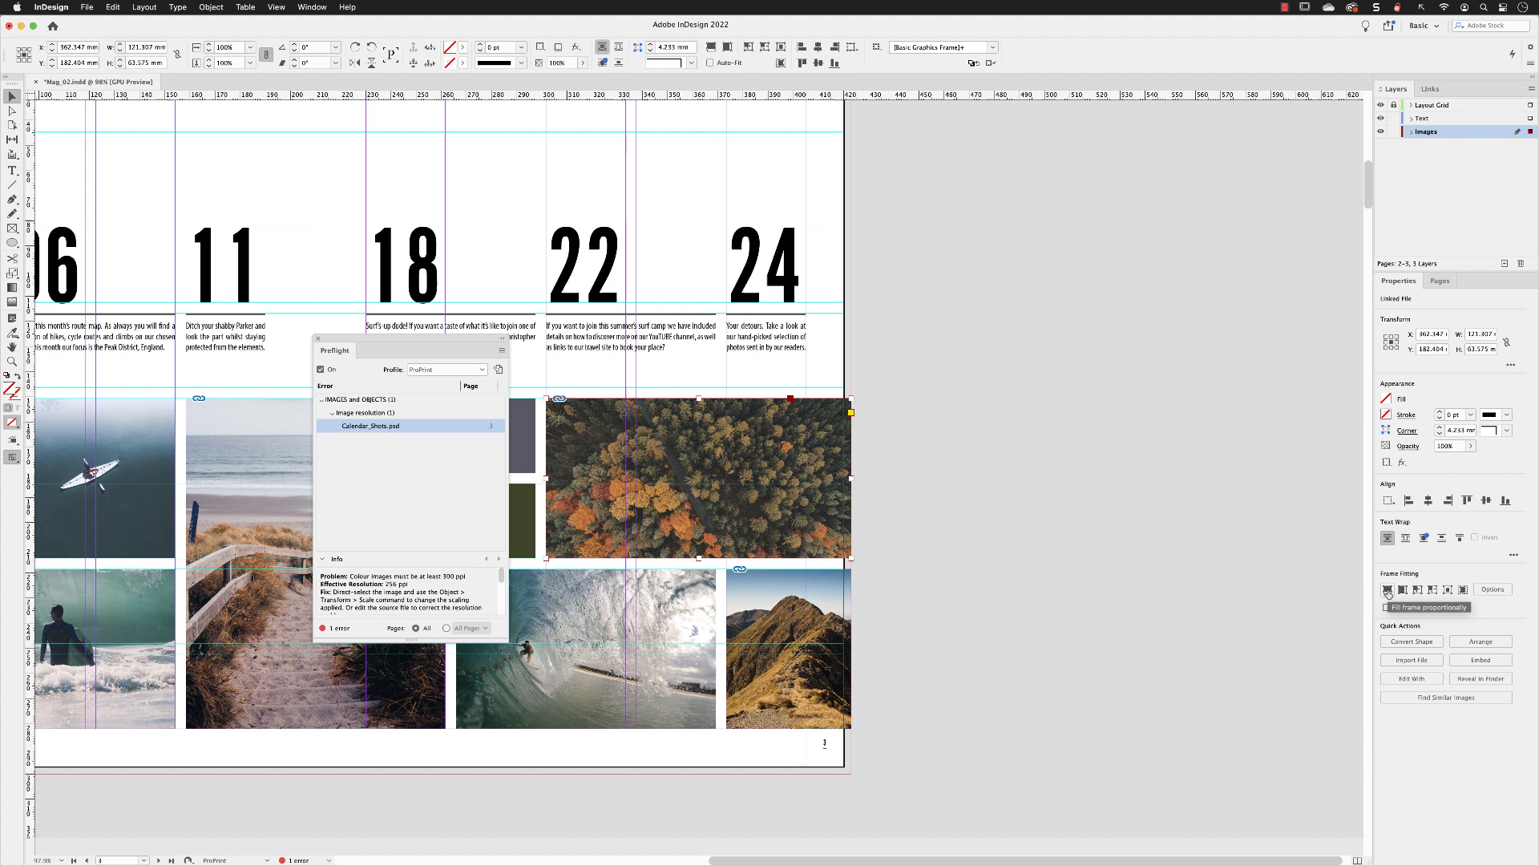
{"action": "left_click", "coordinate": [1388, 591]}
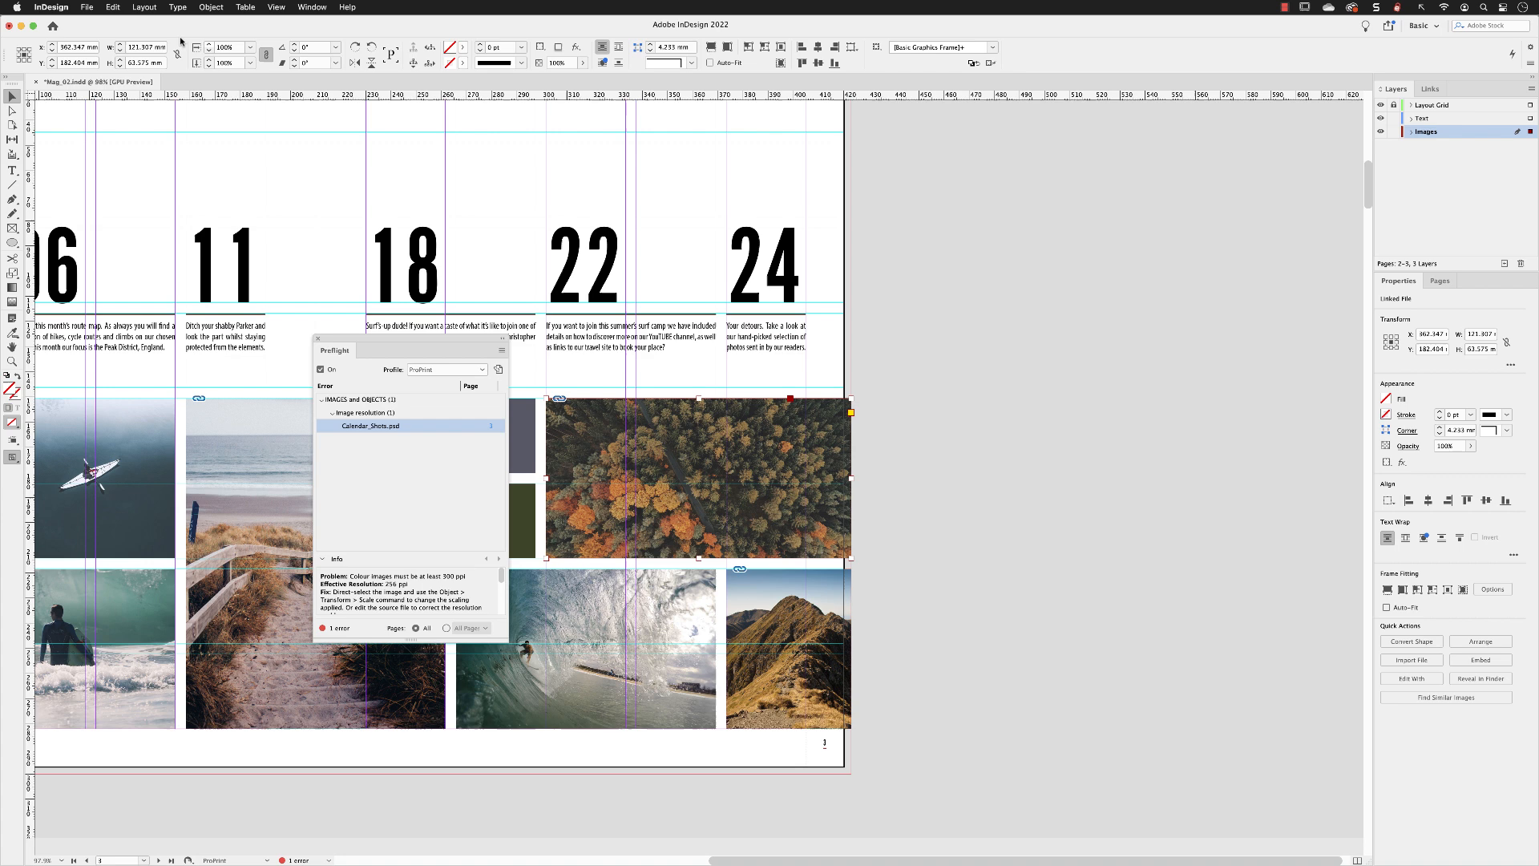
{"action": "left_click", "coordinate": [88, 8]}
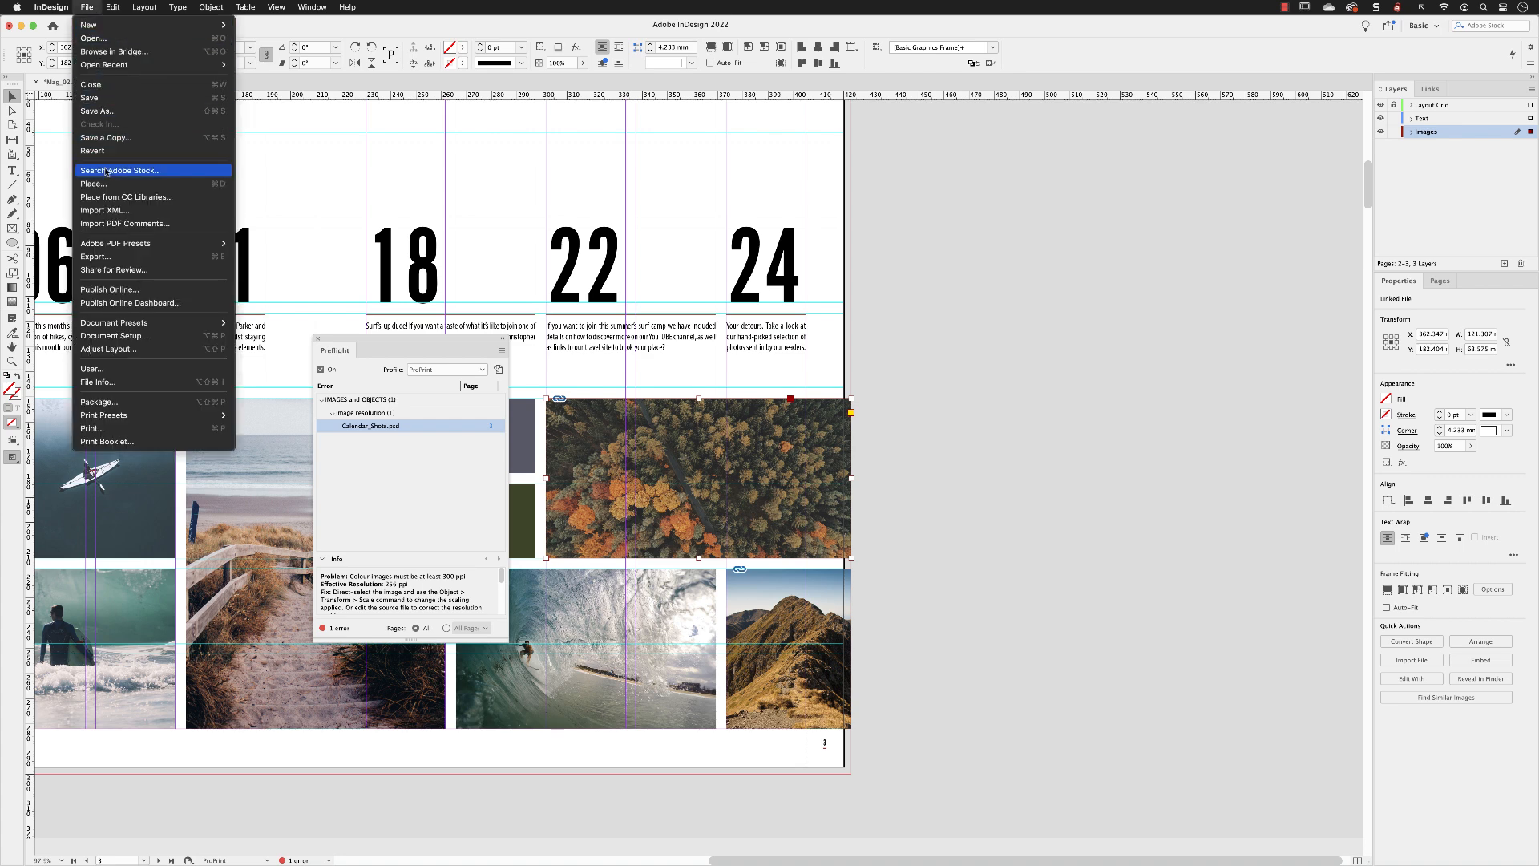
{"action": "left_click", "coordinate": [125, 187]}
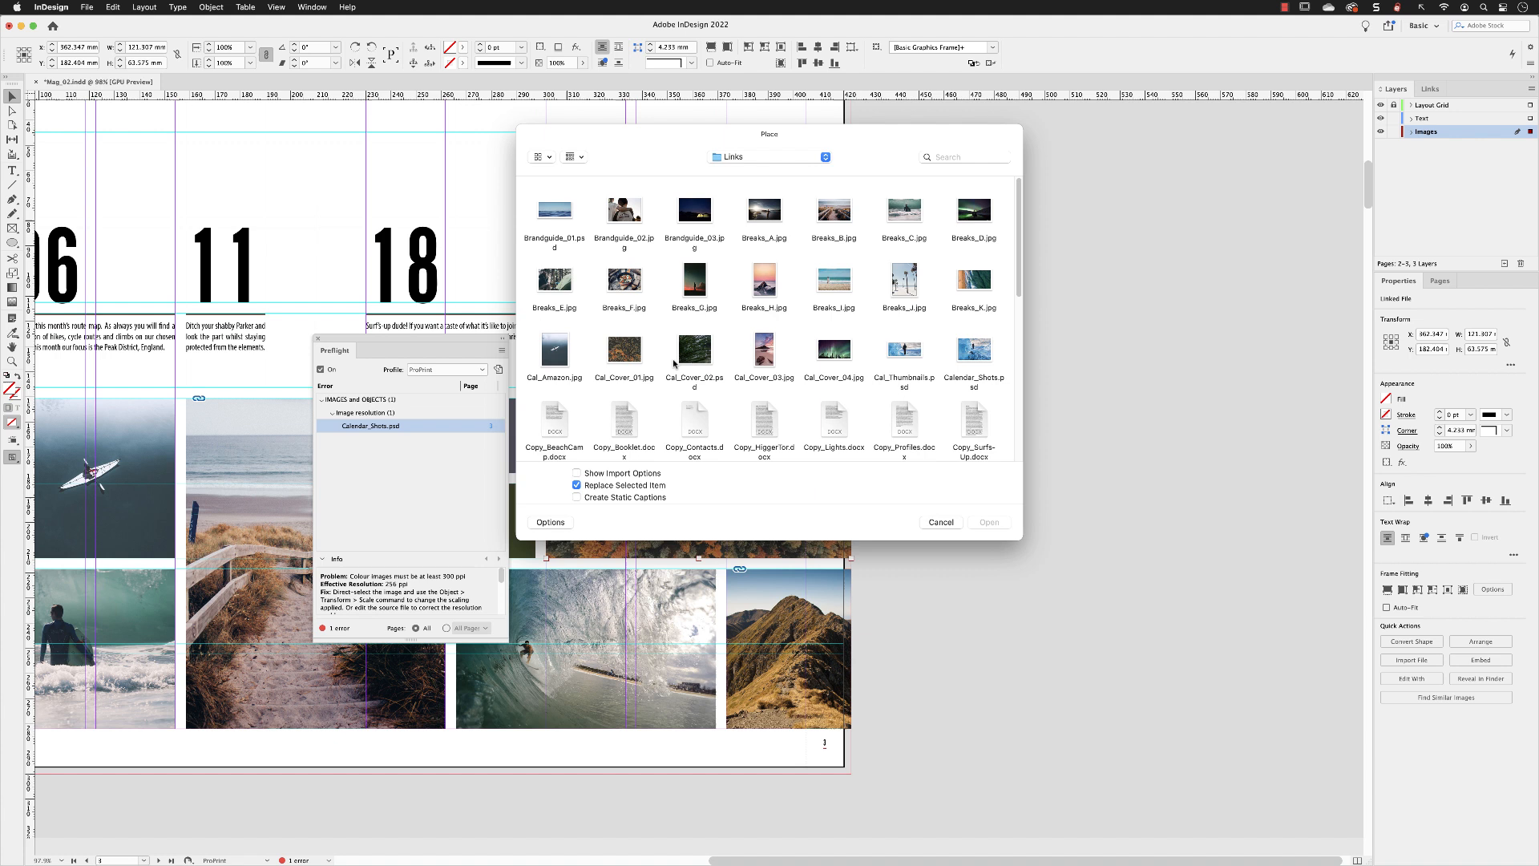
{"action": "left_click", "coordinate": [626, 359]}
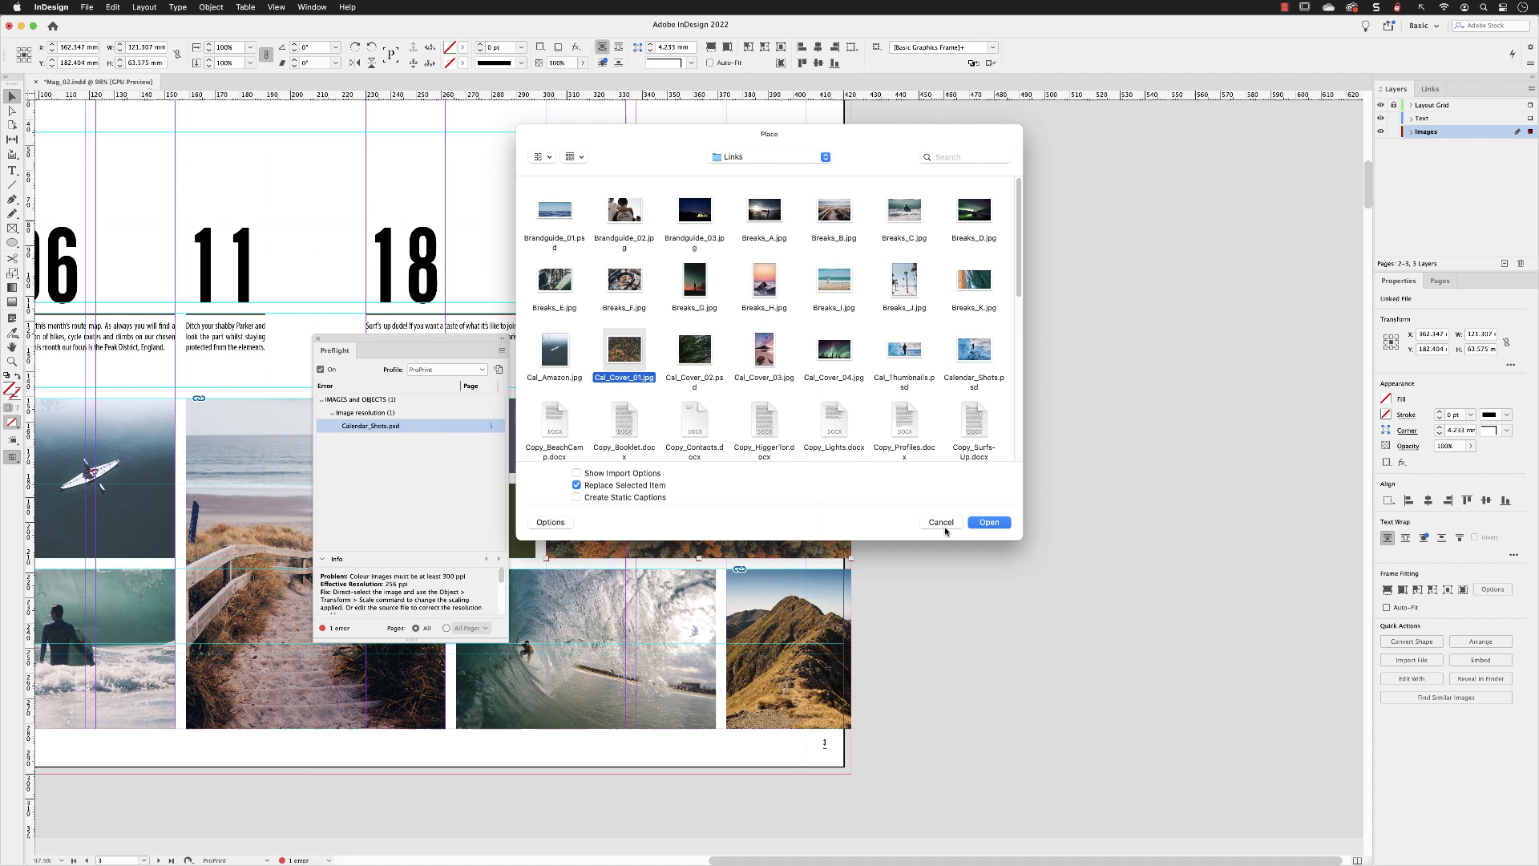
{"action": "left_click", "coordinate": [986, 522]}
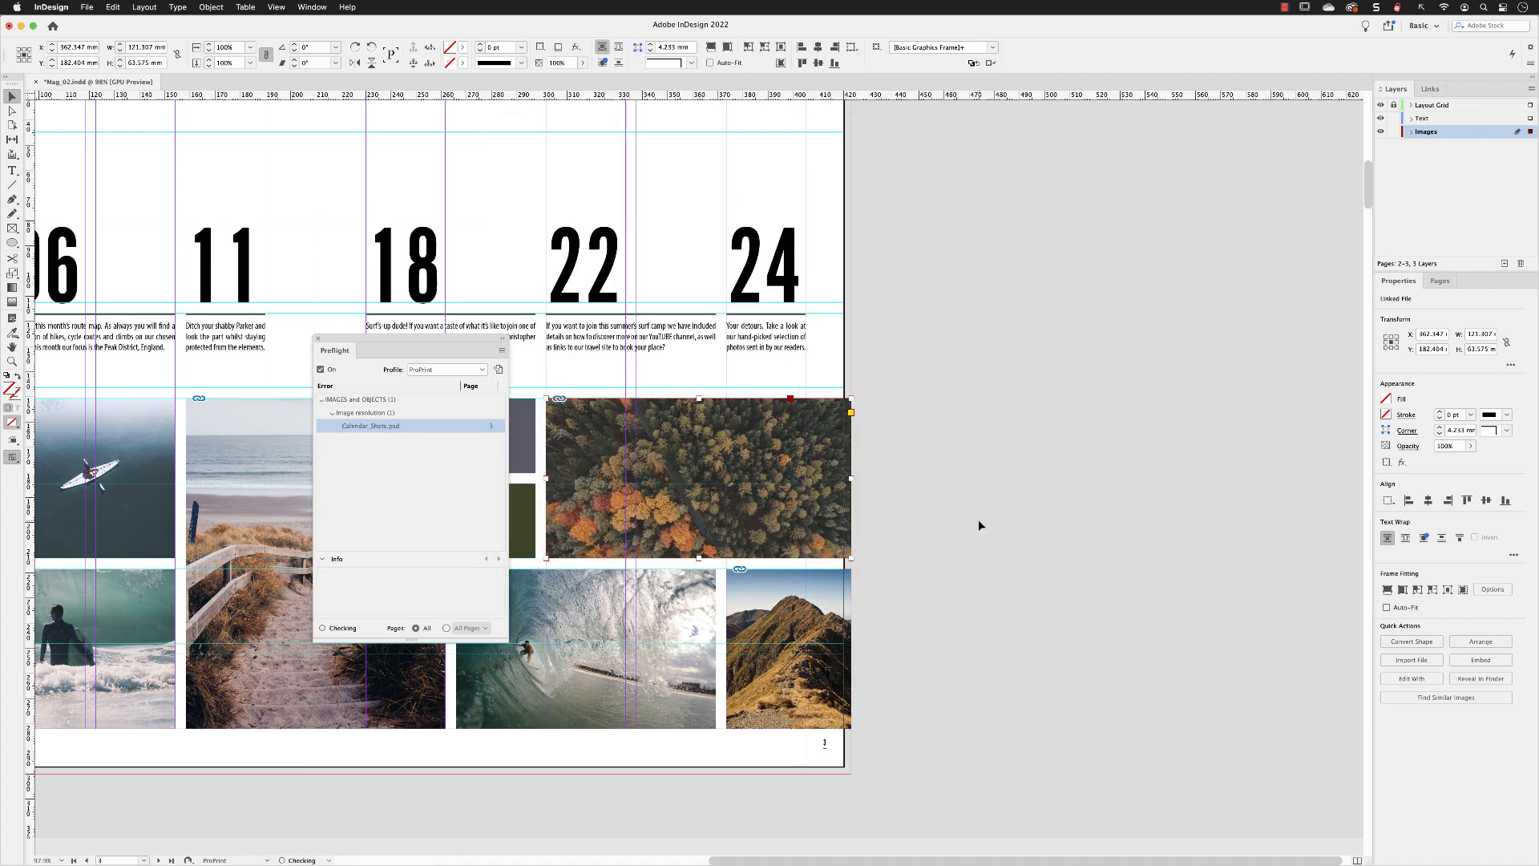
{"action": "left_click", "coordinate": [1387, 590]}
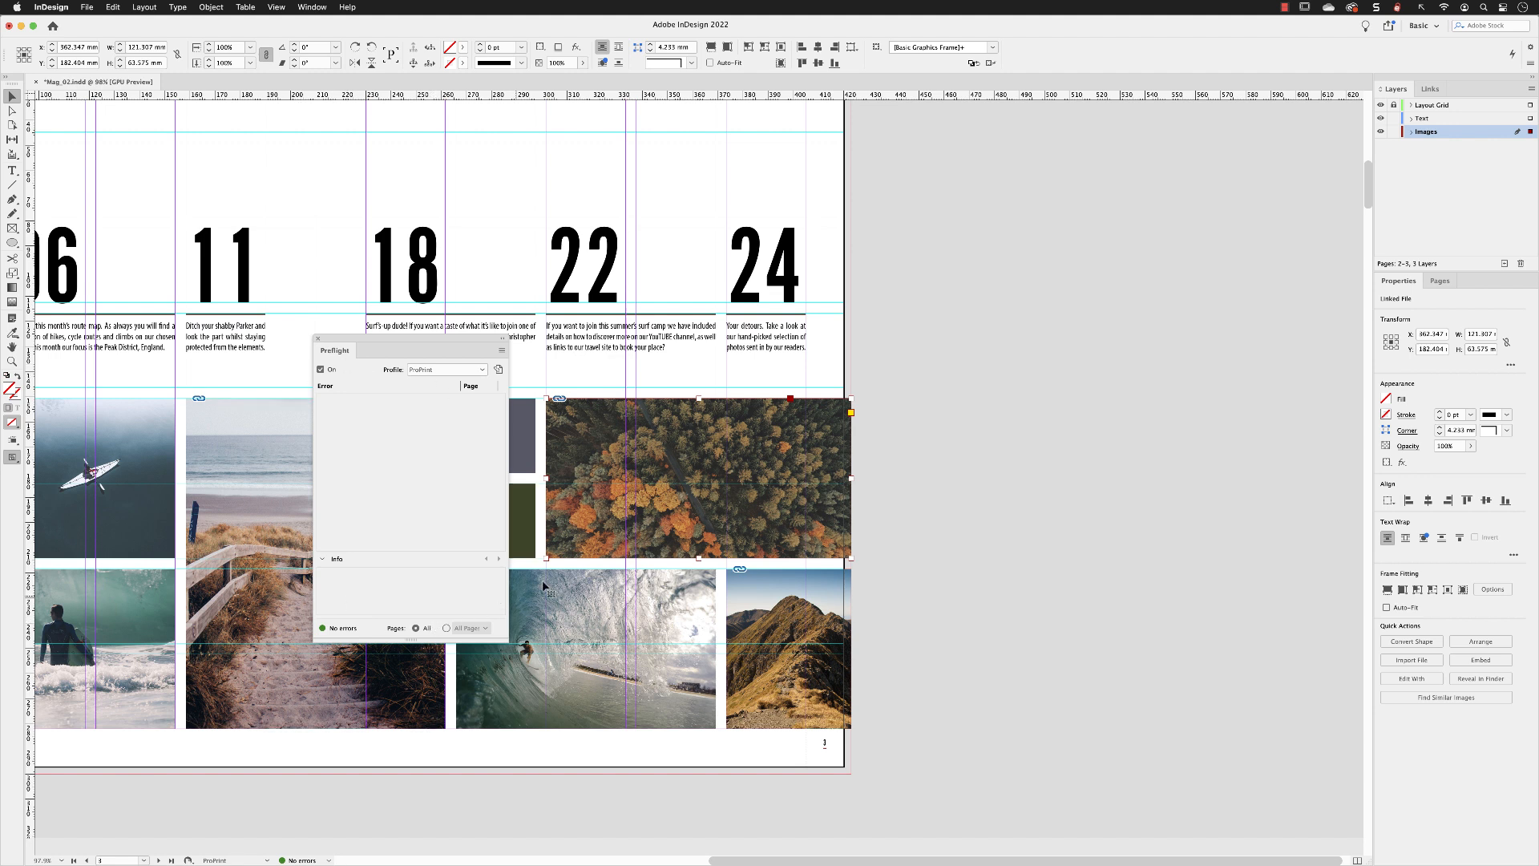
{"action": "left_click", "coordinate": [959, 350]}
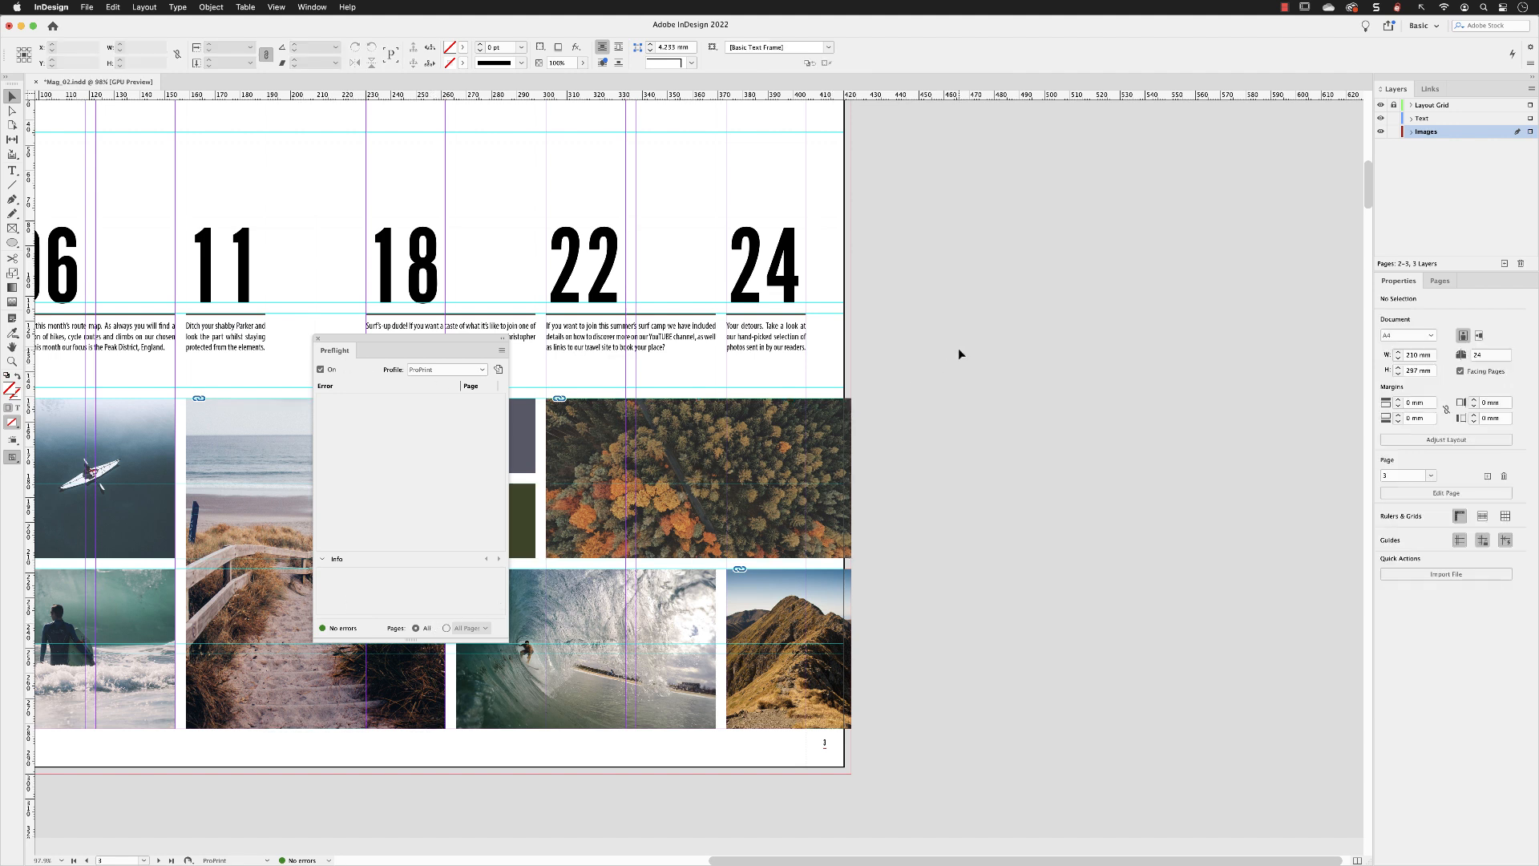